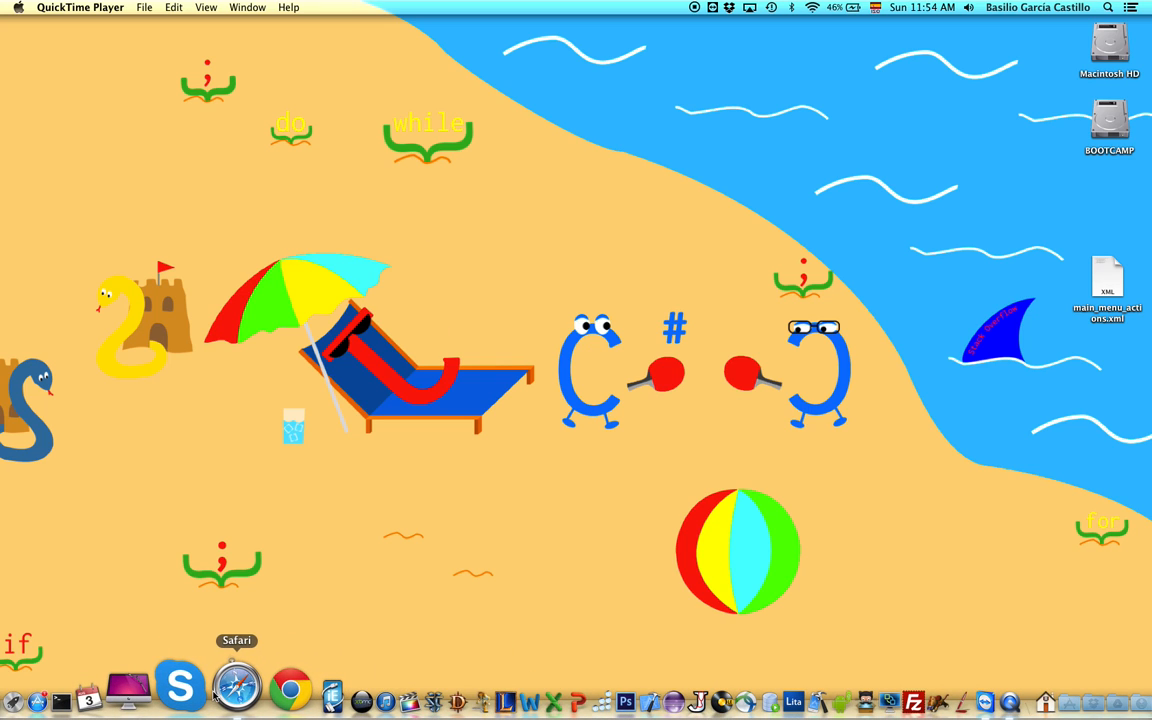
# Step: Switch to Safari and load the Android SDK page at developer.android.com/sdk/index.html
pyautogui.click(240, 688)
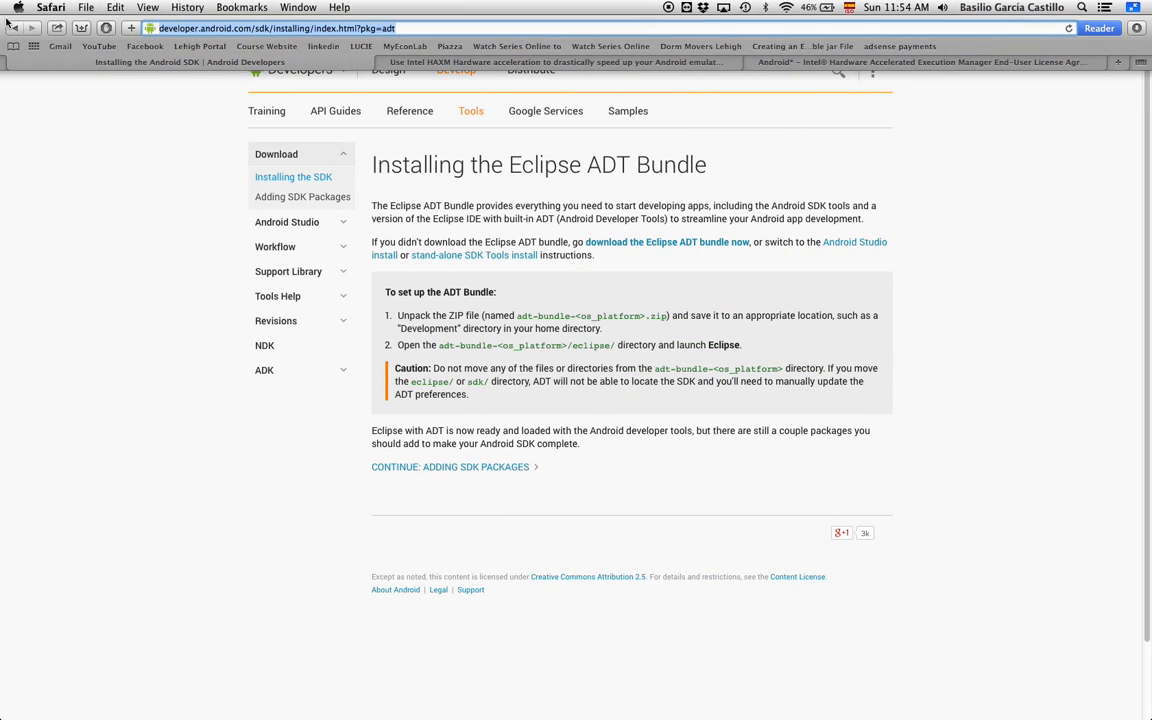
pyautogui.click(14, 29)
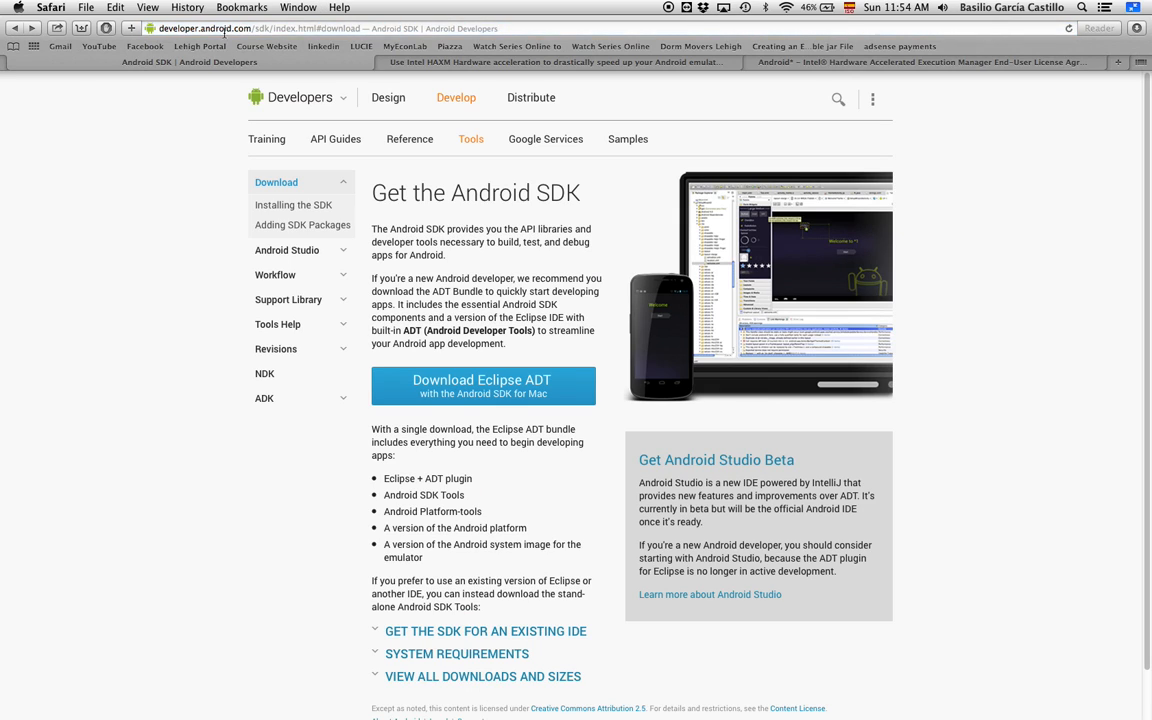
pyautogui.click(224, 31)
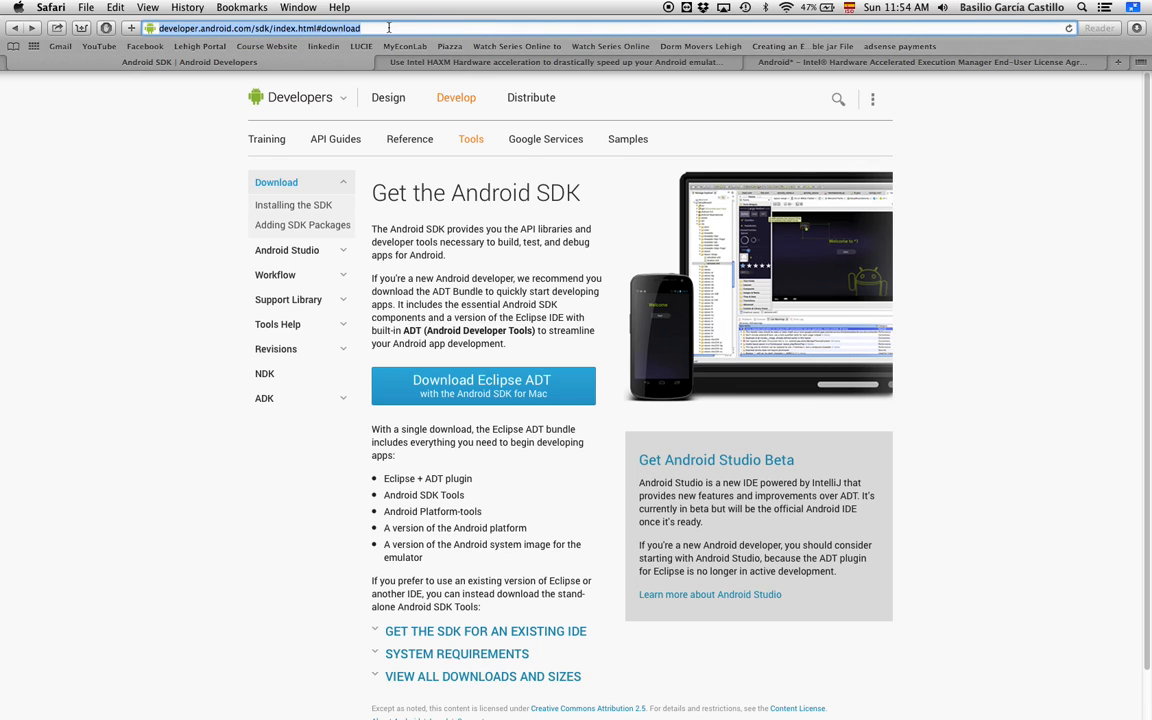
pyautogui.click(330, 29)
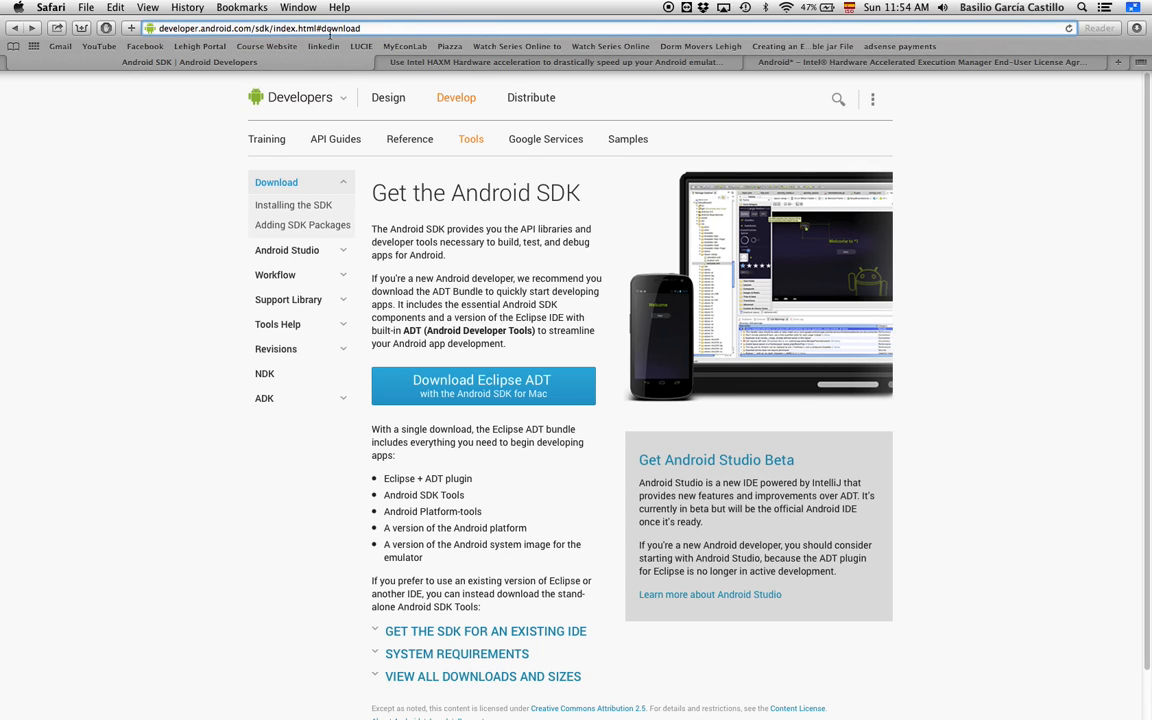
pyautogui.moveTo(319, 29); pyautogui.dragTo(386, 30)
pyautogui.press('BackSpace')
pyautogui.press('Return')
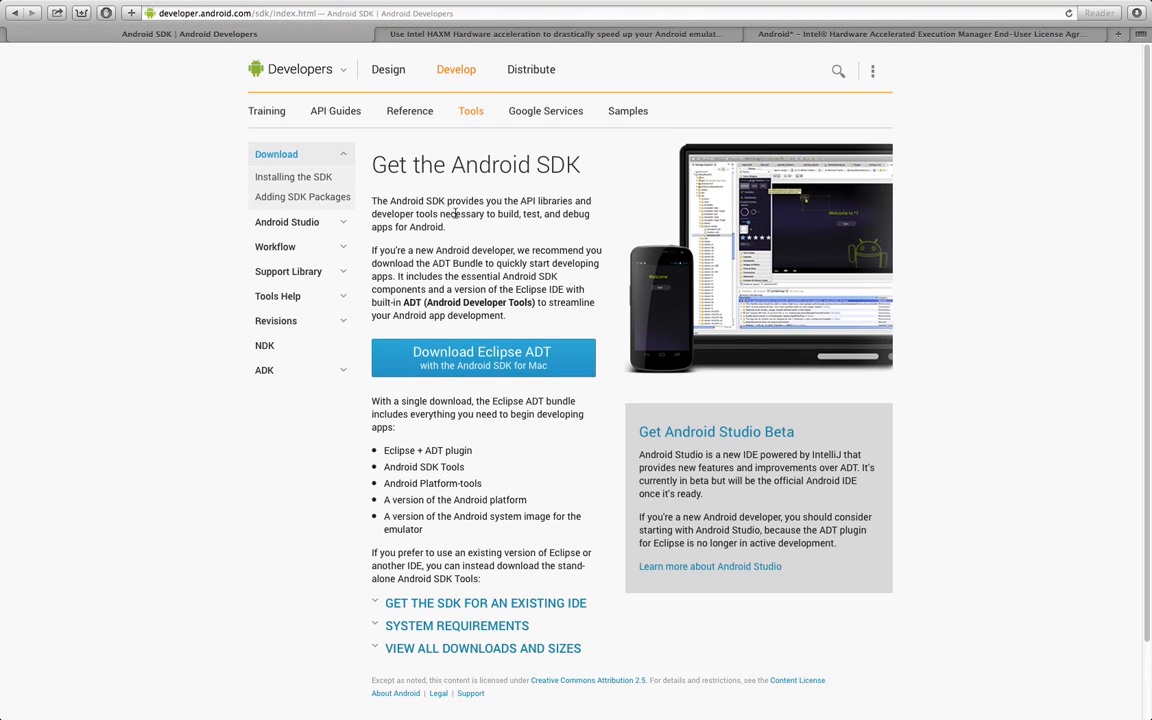
# Step: Accept the Android SDK terms and conditions and download Eclipse ADT with the Android SDK for Mac
pyautogui.click(463, 360)
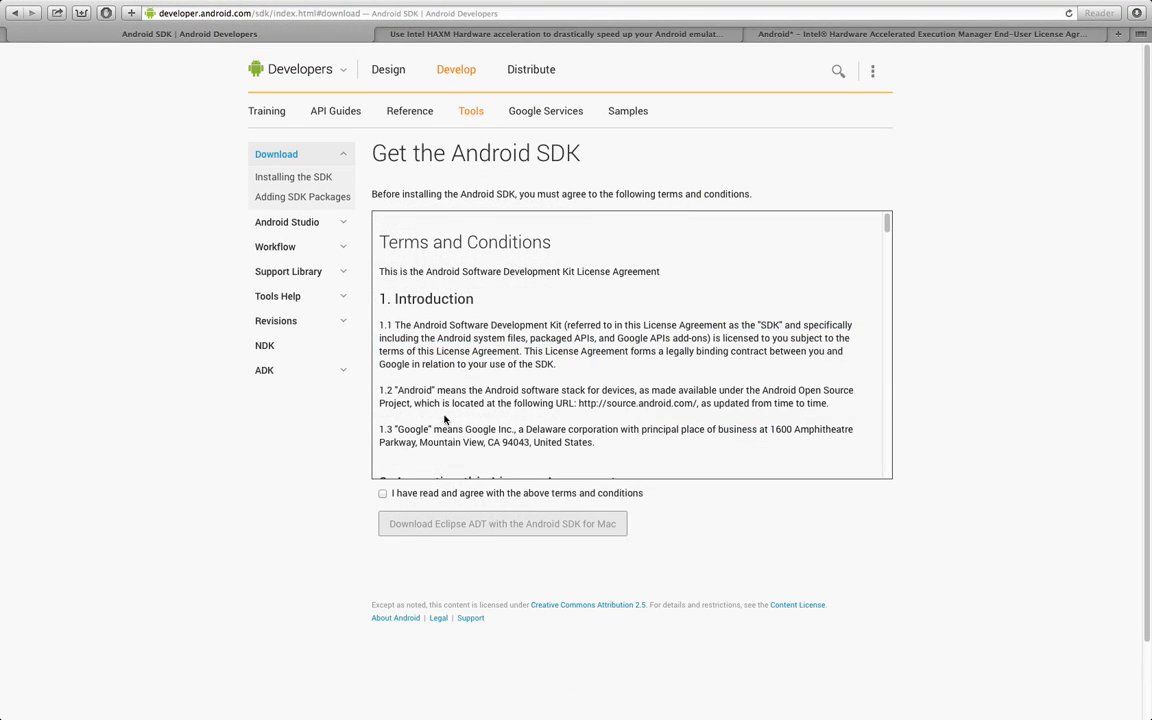
pyautogui.scroll(-15, 402, 379)
pyautogui.click(382, 494)
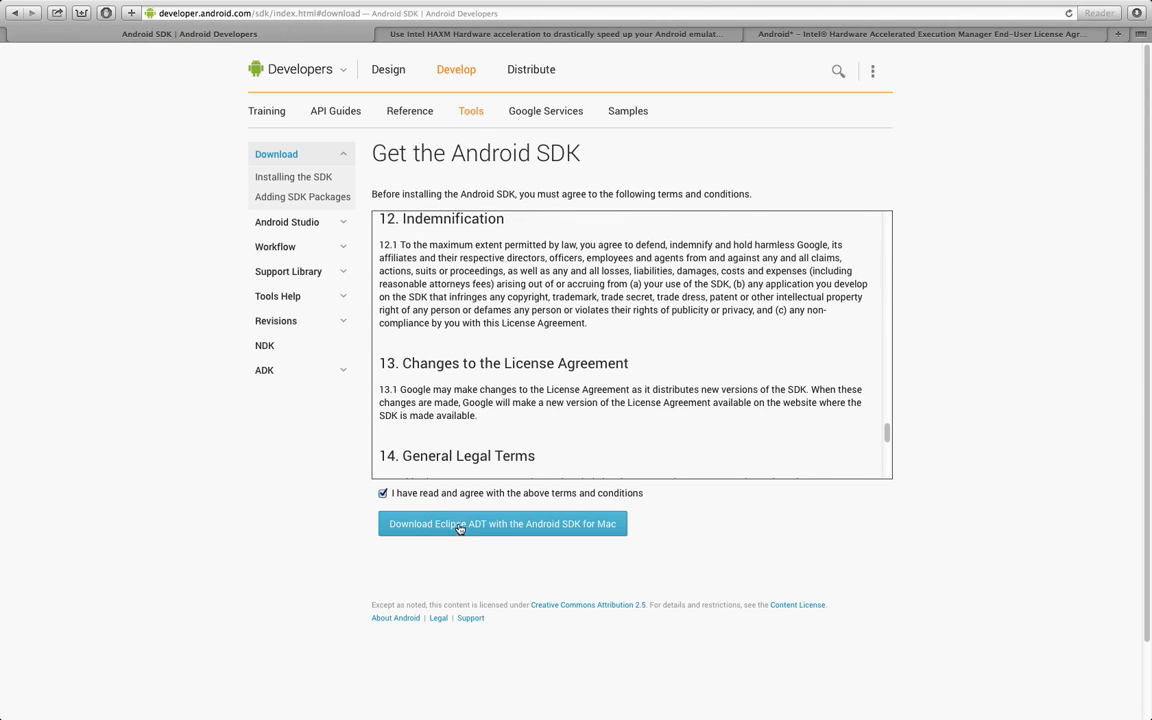
pyautogui.click(465, 528)
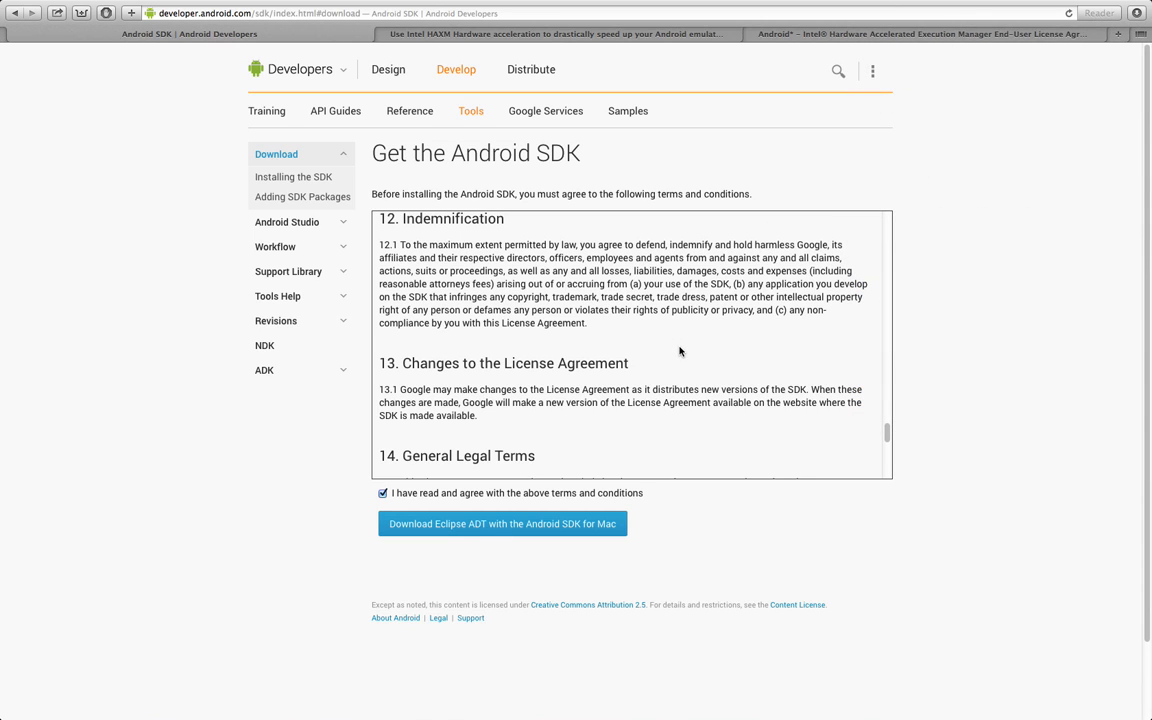
# Step: Switch to Eclipse and open the Android SDK Manager
pyautogui.hotkey('ctrl', 'Up')
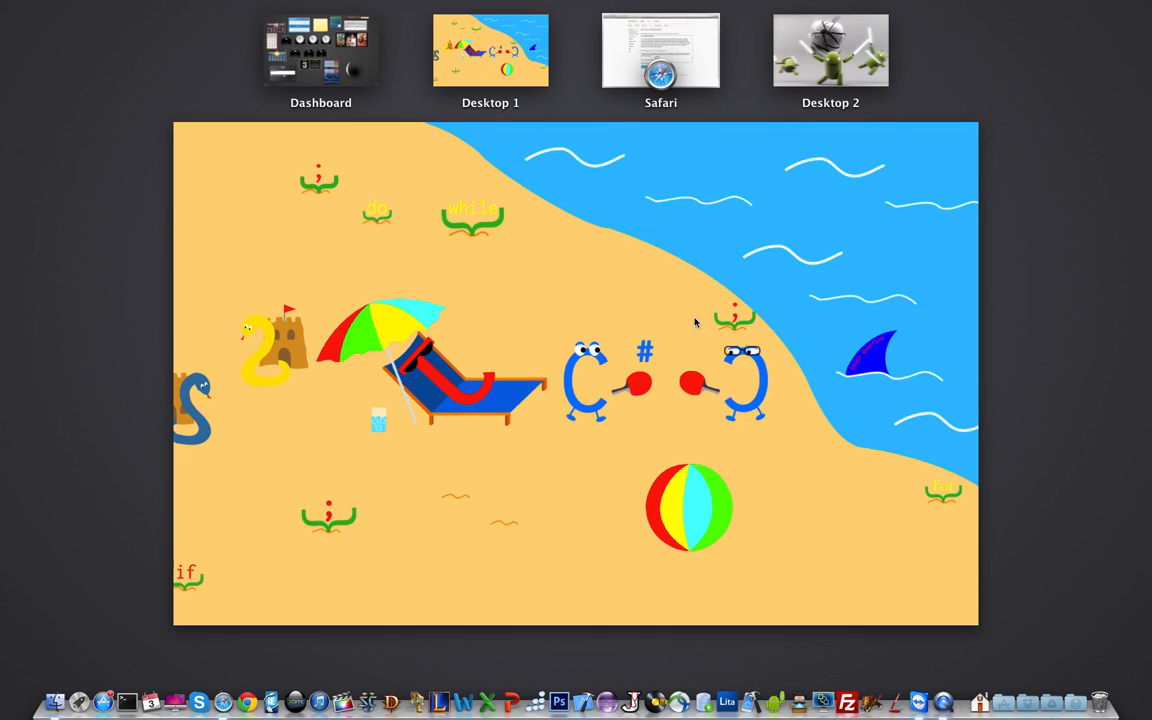
pyautogui.click(694, 321)
pyautogui.click(611, 700)
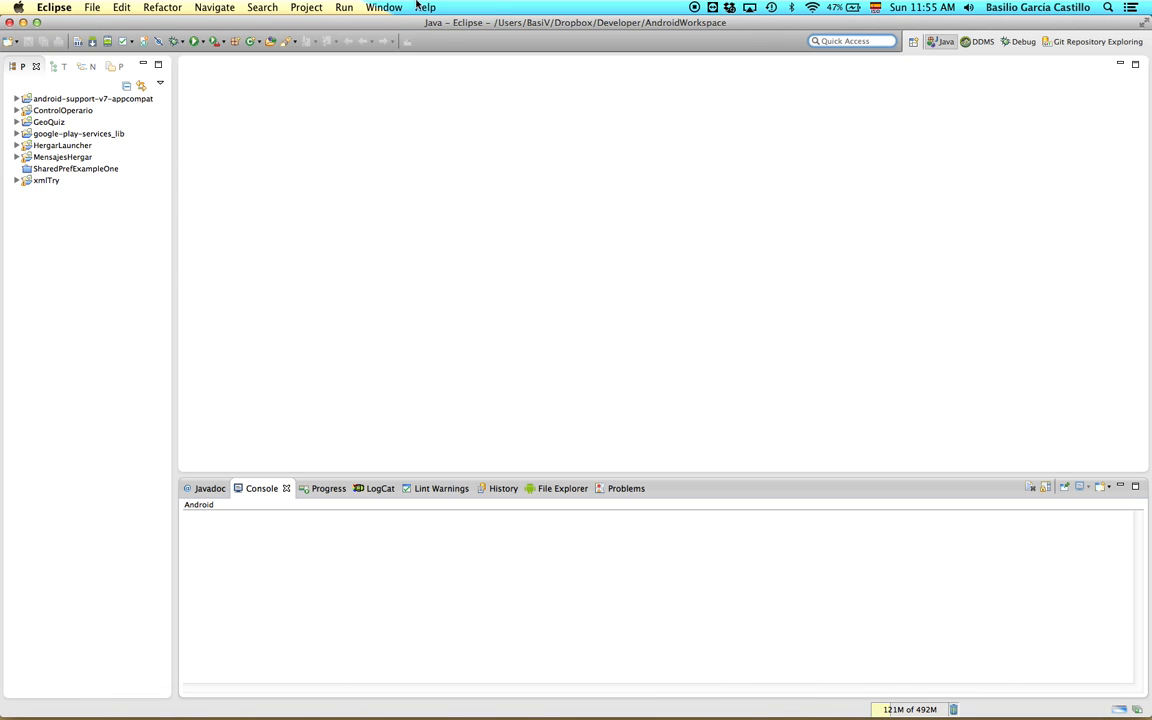
pyautogui.click(420, 6)
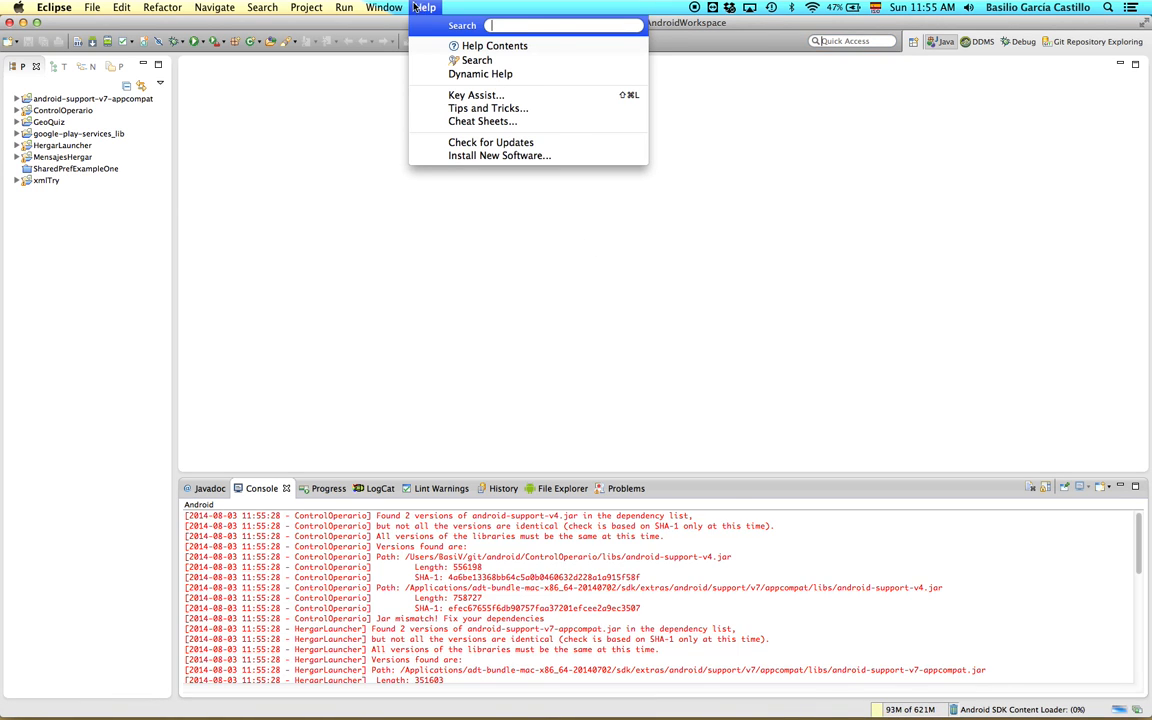
pyautogui.moveTo(384, 7)
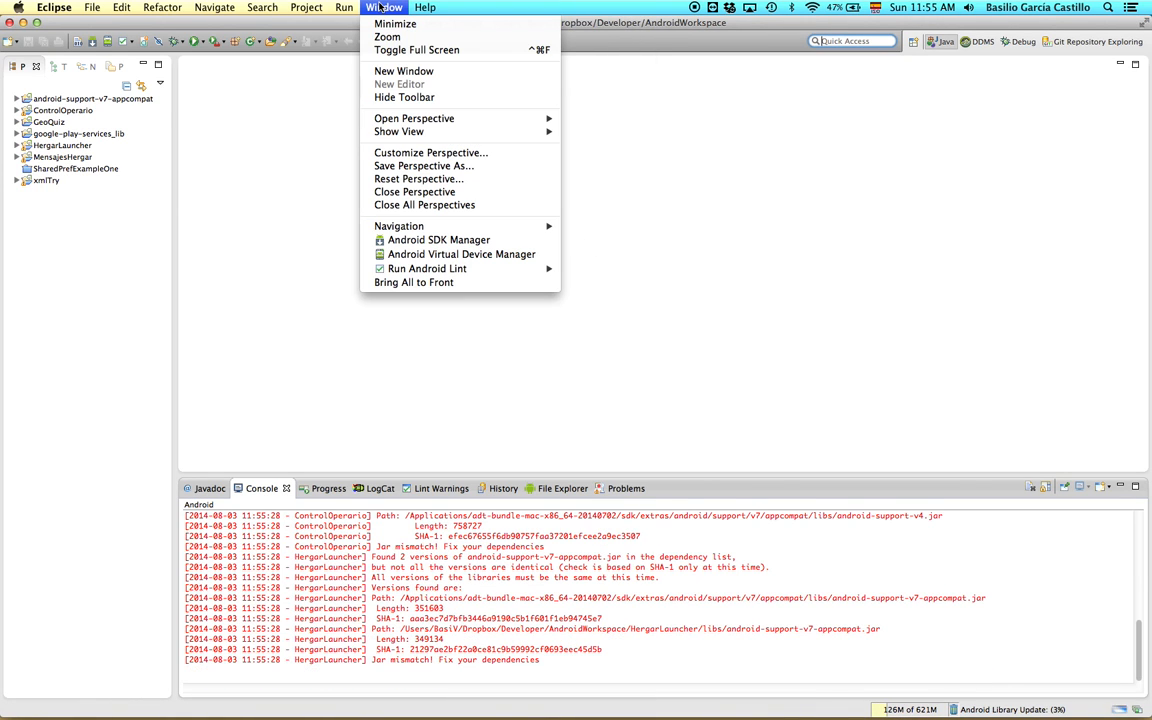
pyautogui.click(409, 241)
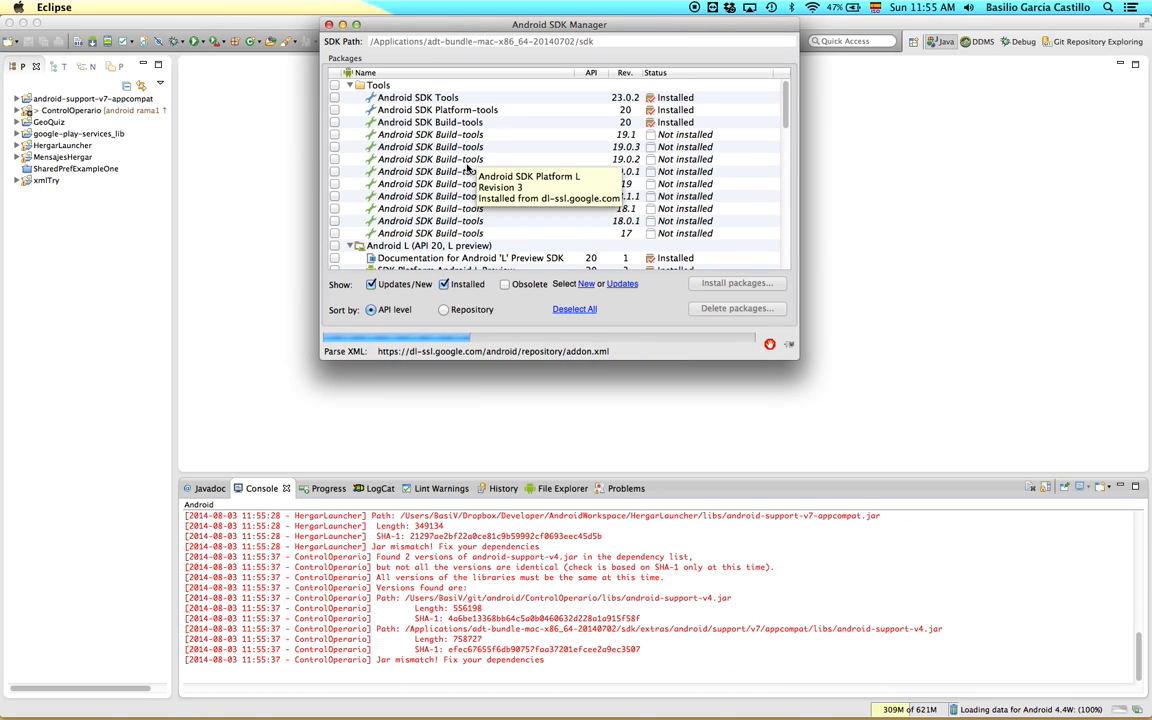
# Step: Review the install status of the SDK tools, platforms and Intel x86 system images, and close the SDK Manager
pyautogui.scroll(-5, 467, 168)
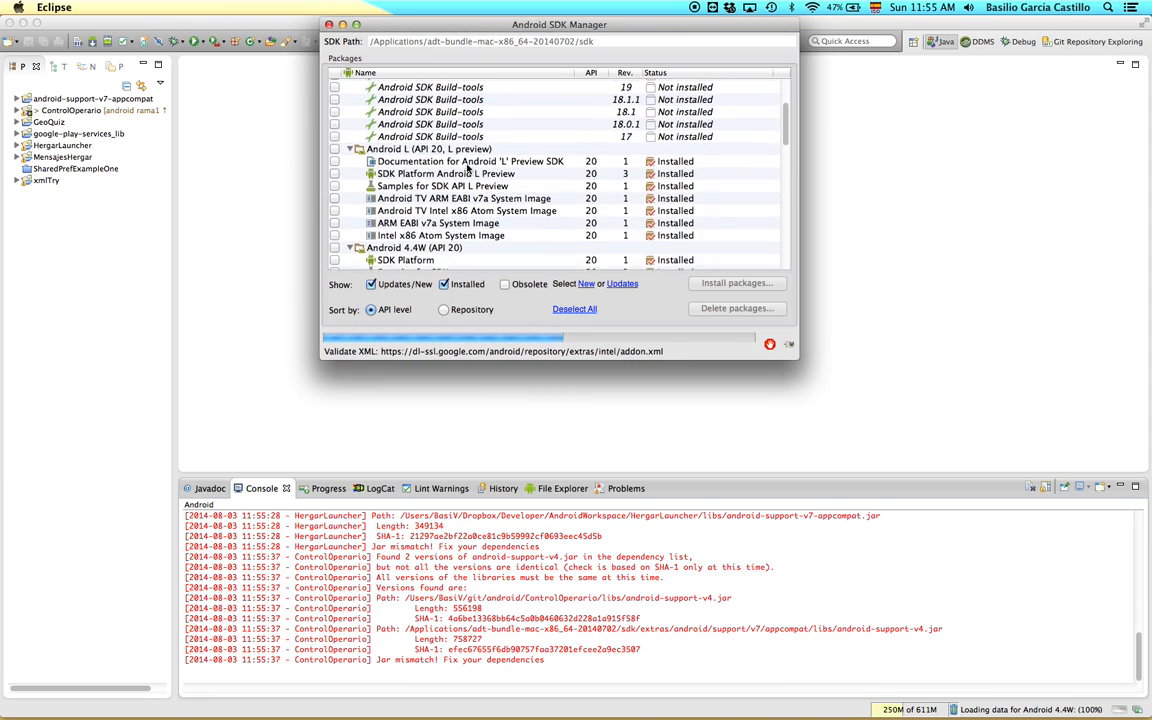
pyautogui.scroll(-3, 445, 185)
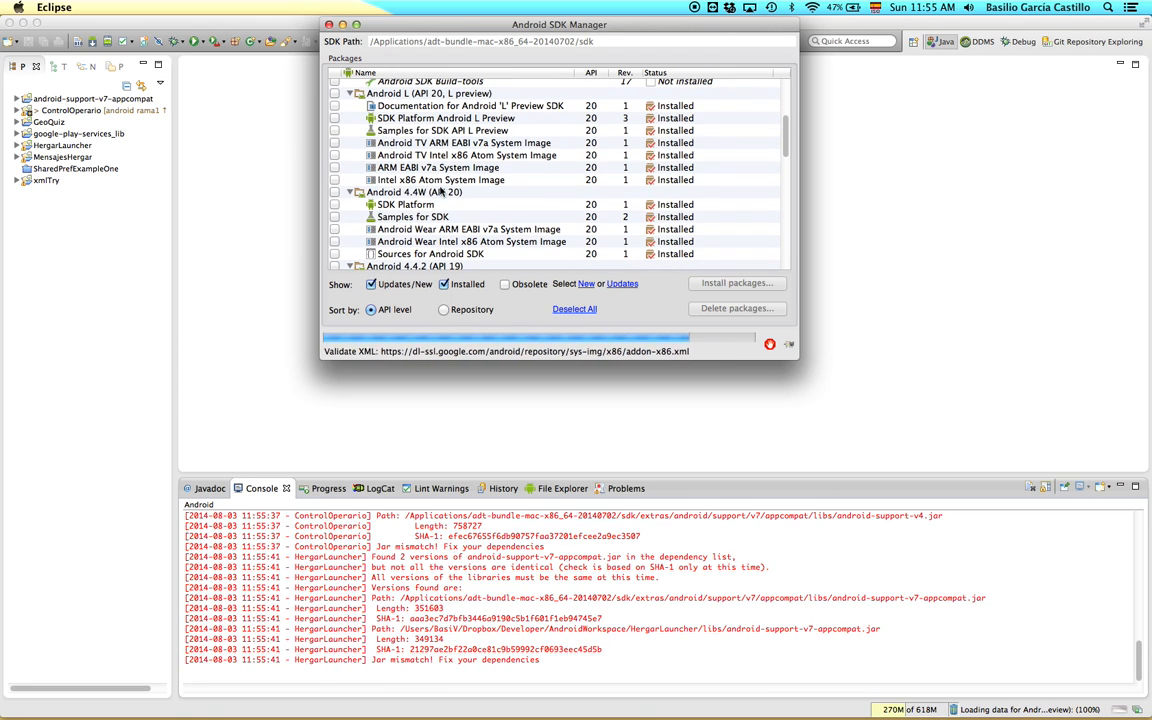
pyautogui.scroll(-5, 445, 188)
pyautogui.scroll(-5, 462, 187)
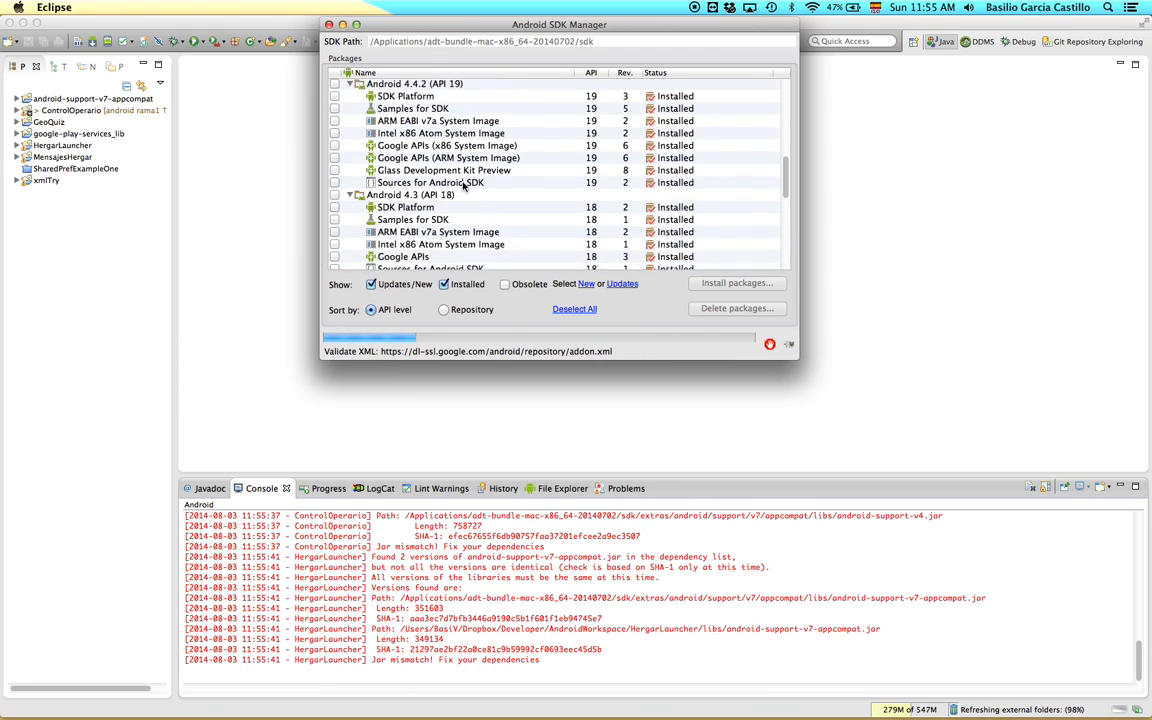
pyautogui.scroll(-3, 463, 187)
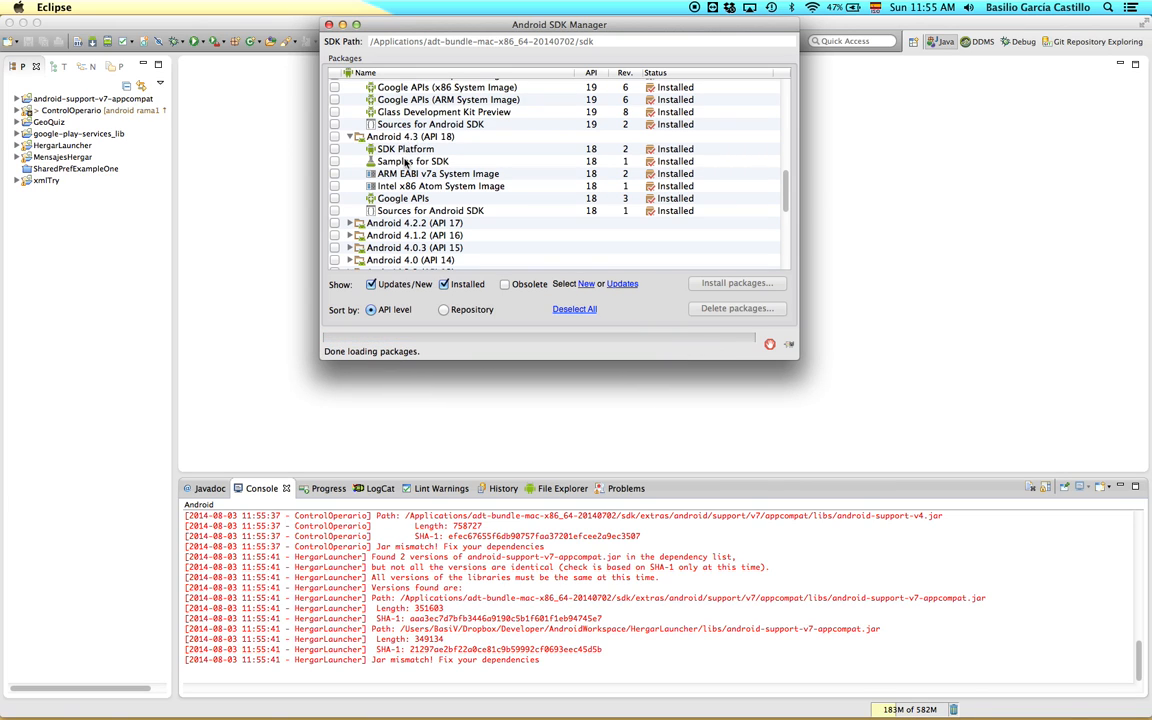
pyautogui.scroll(8, 405, 190)
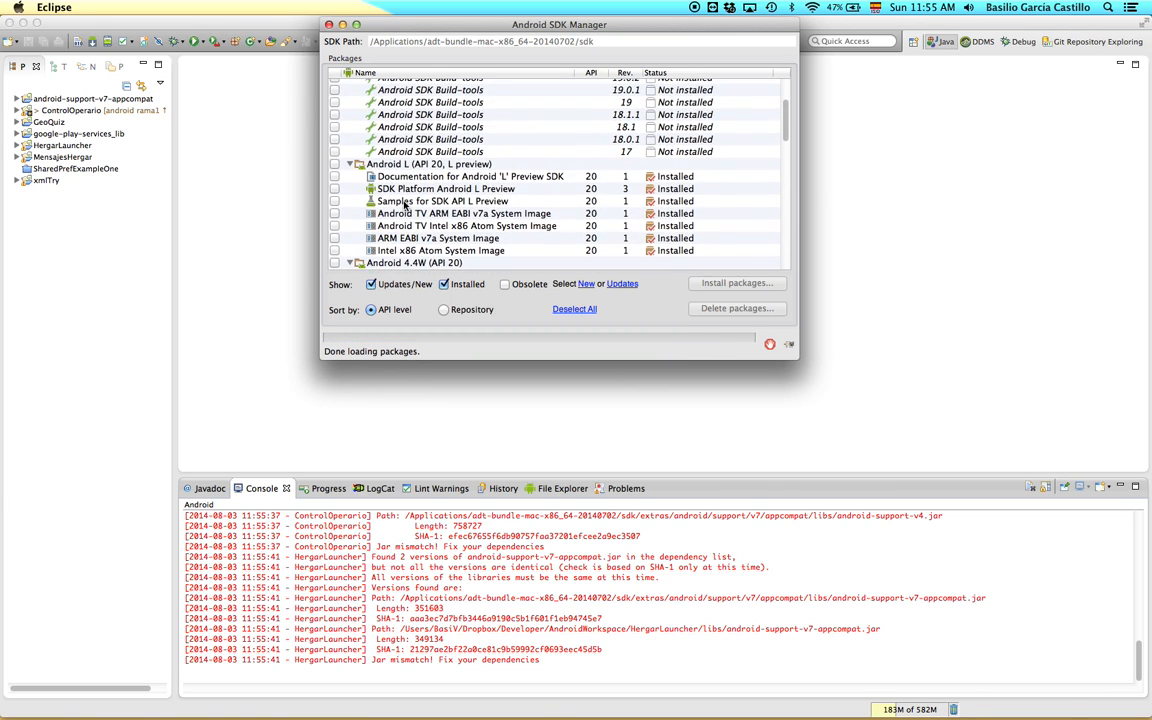
pyautogui.scroll(4, 405, 200)
pyautogui.scroll(-6, 390, 160)
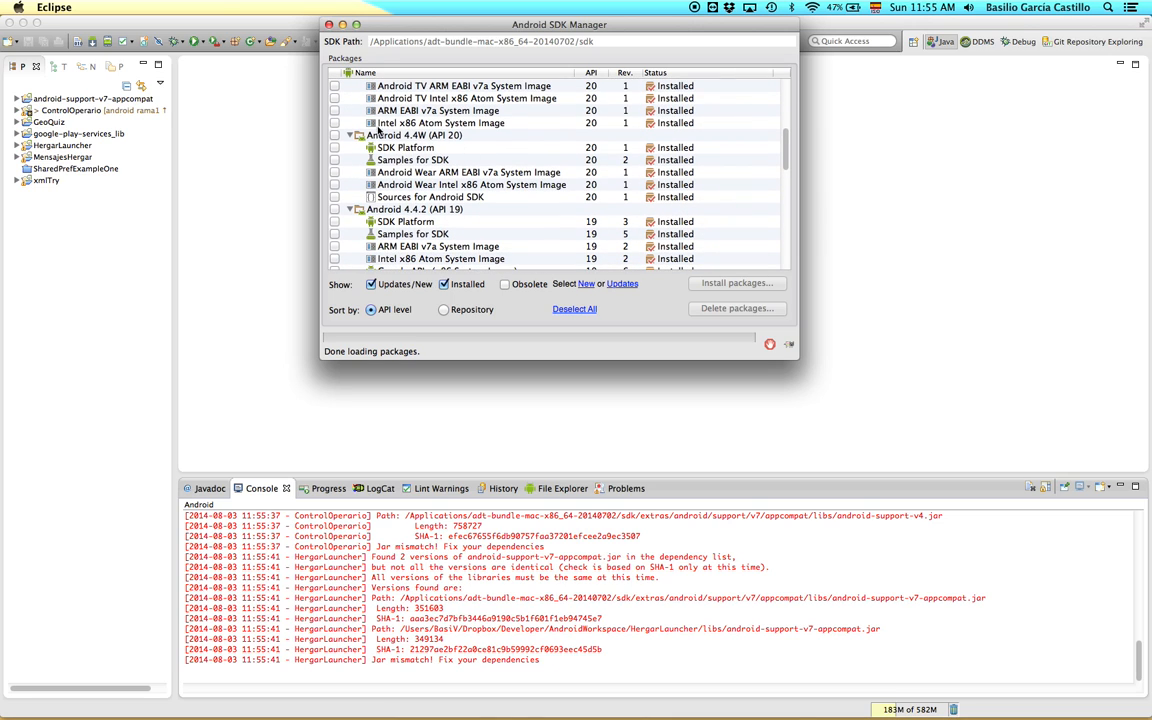
pyautogui.scroll(3, 385, 150)
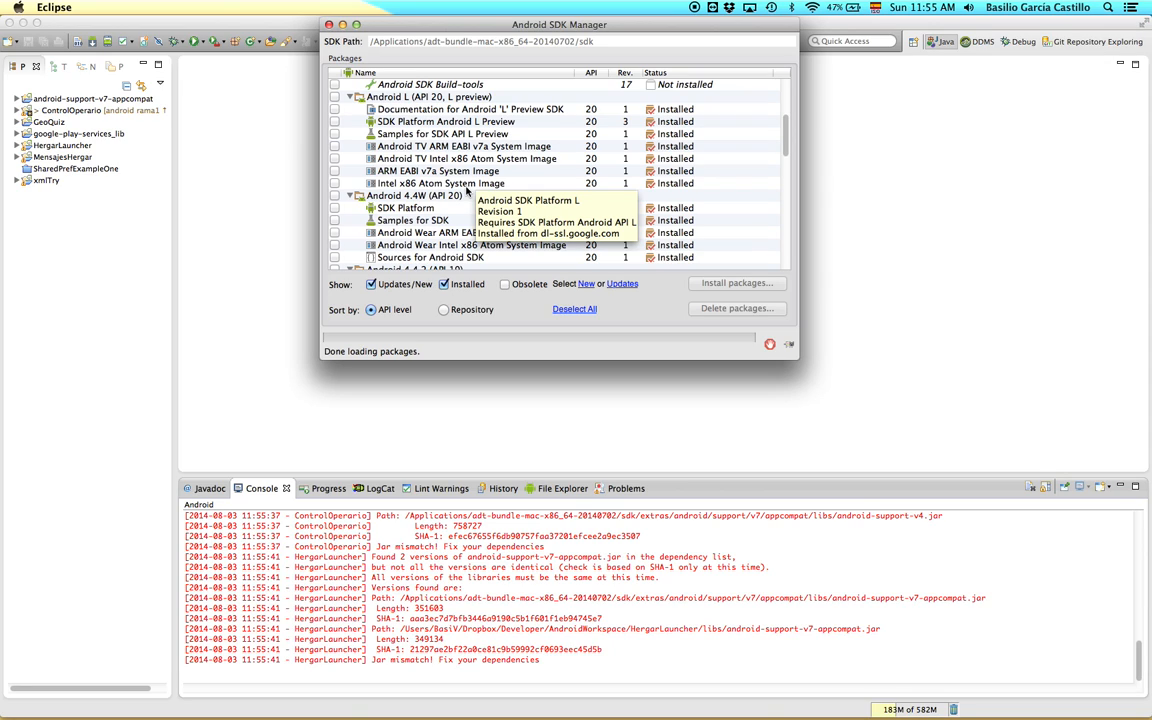
pyautogui.click(328, 24)
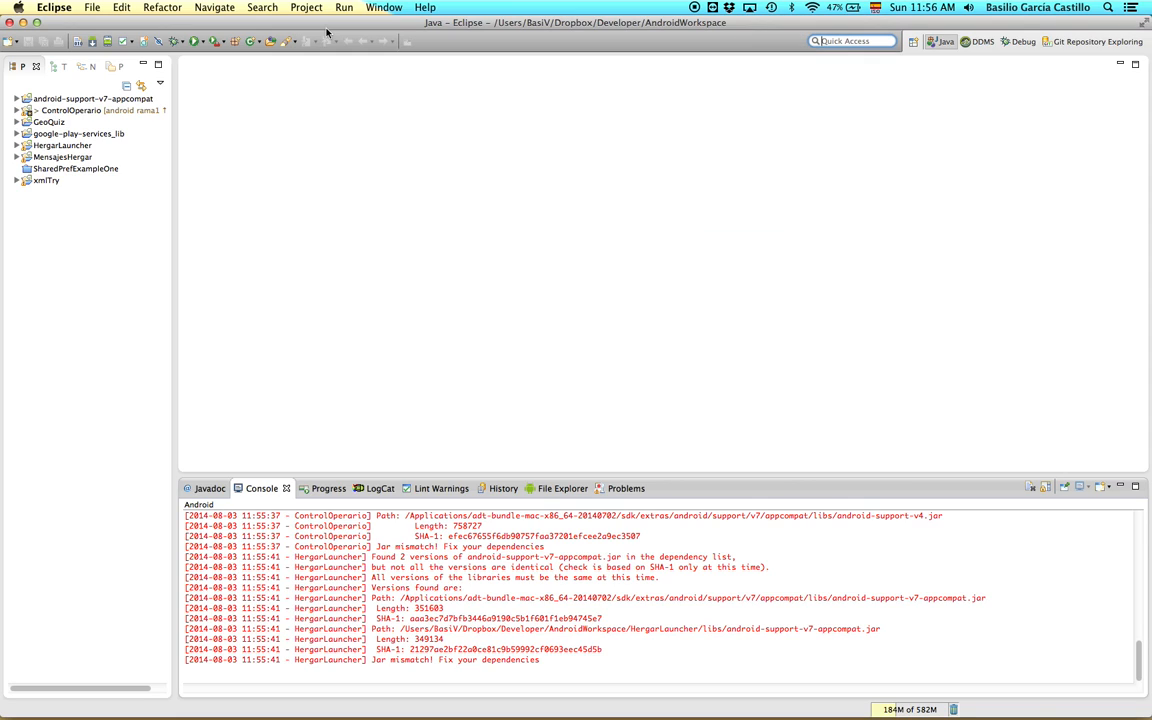
# Step: Open the Android Virtual Device Manager and start creating a new virtual device
pyautogui.click(418, 7)
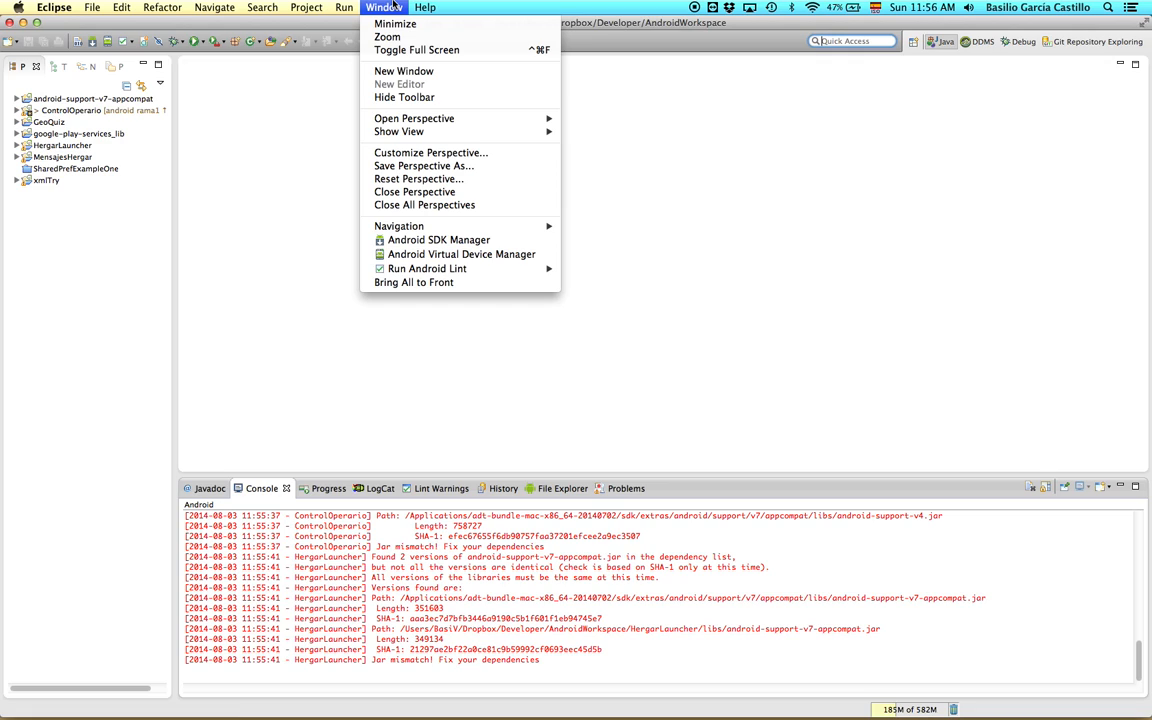
pyautogui.click(405, 256)
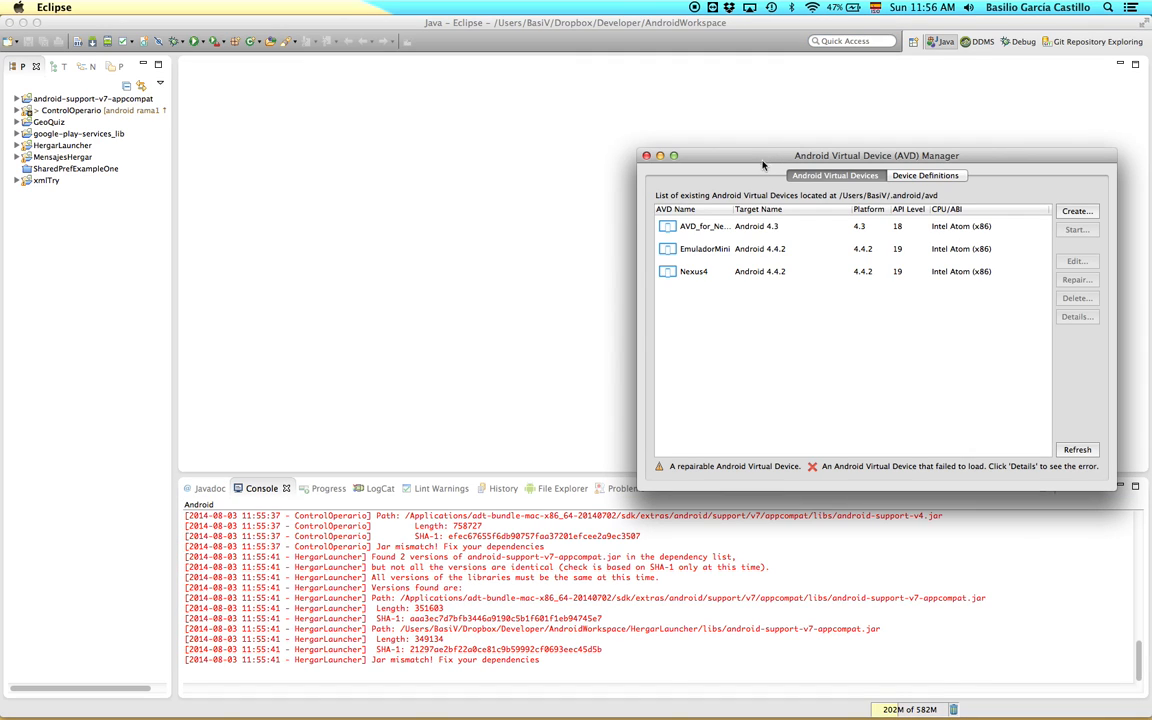
pyautogui.moveTo(762, 165); pyautogui.dragTo(533, 156)
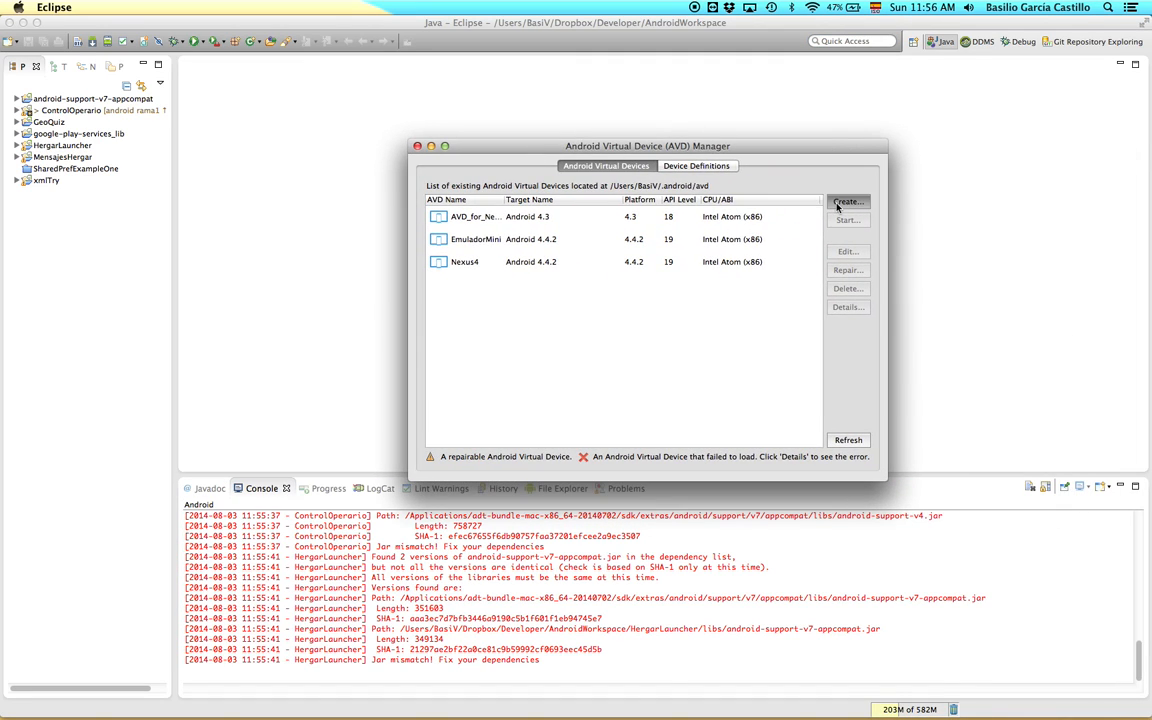
pyautogui.click(845, 203)
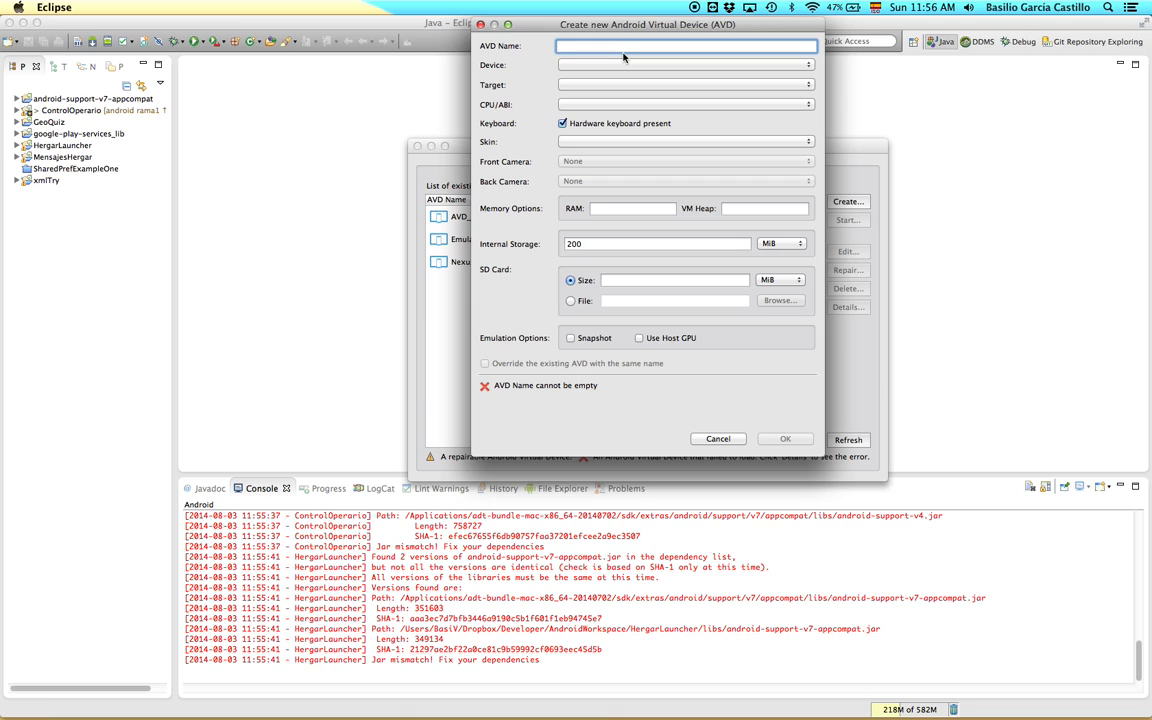
# Step: Name the virtual device Nexus4 and choose Nexus 4 (4.7", 768 × 1280: xhdpi) as its device
pyautogui.write('Nexus4')
pyautogui.click(596, 65)
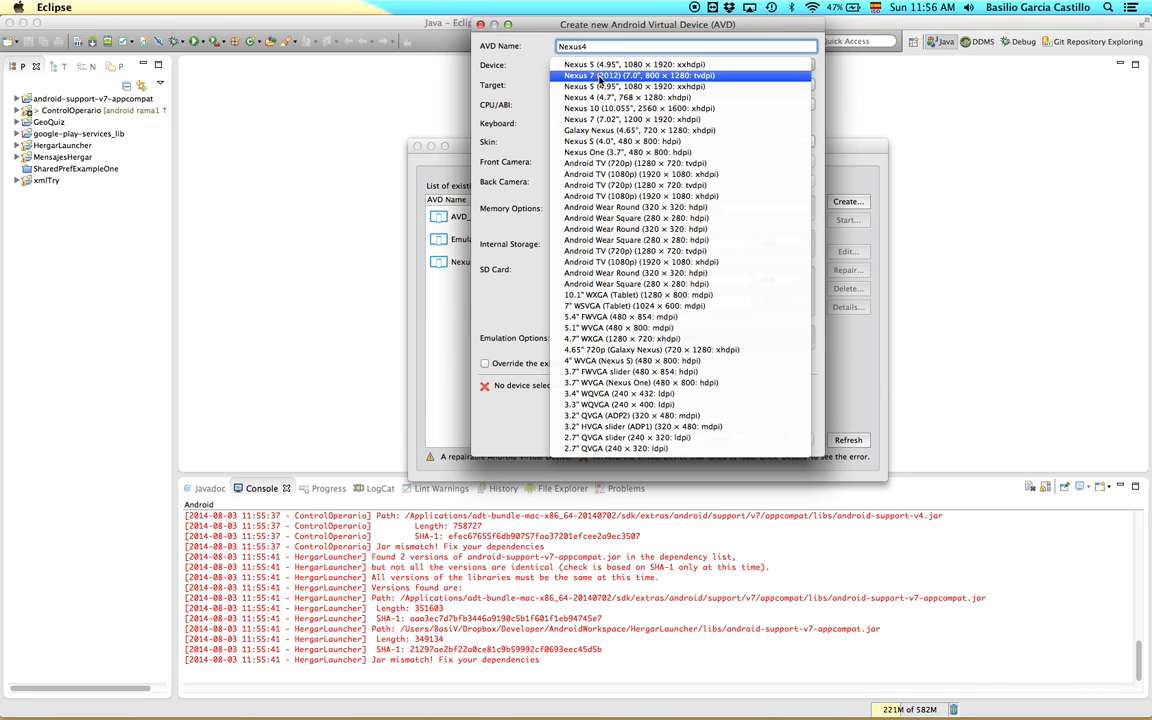
pyautogui.click(604, 103)
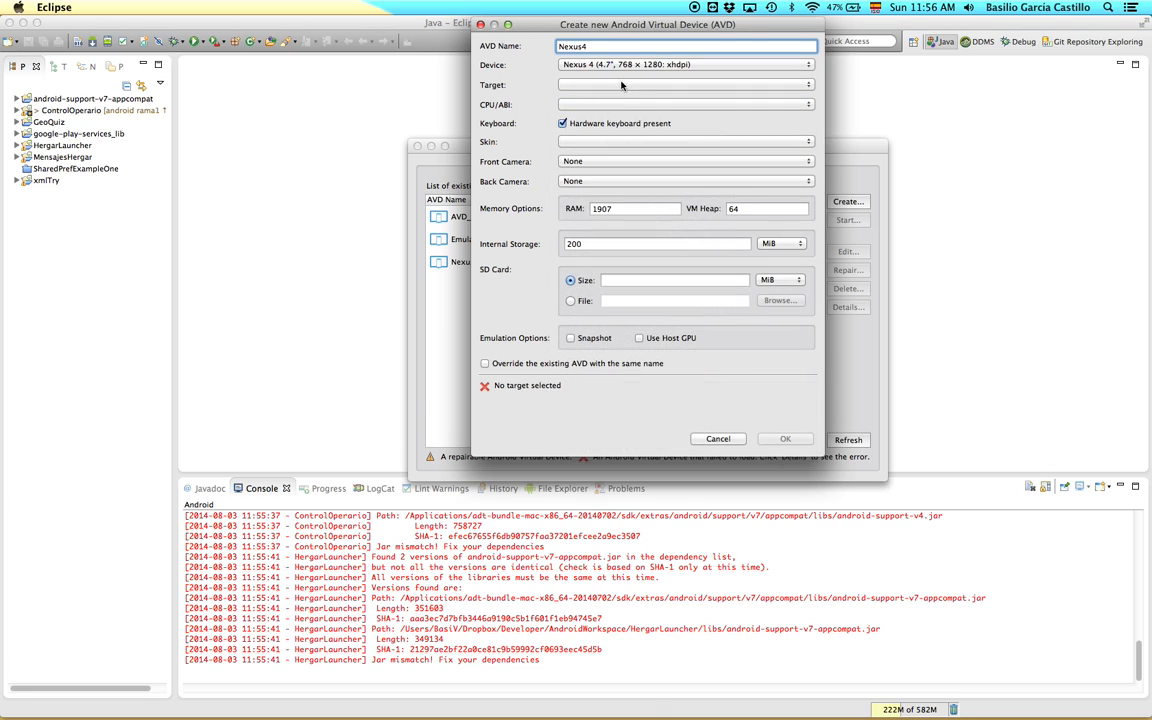
pyautogui.click(609, 66)
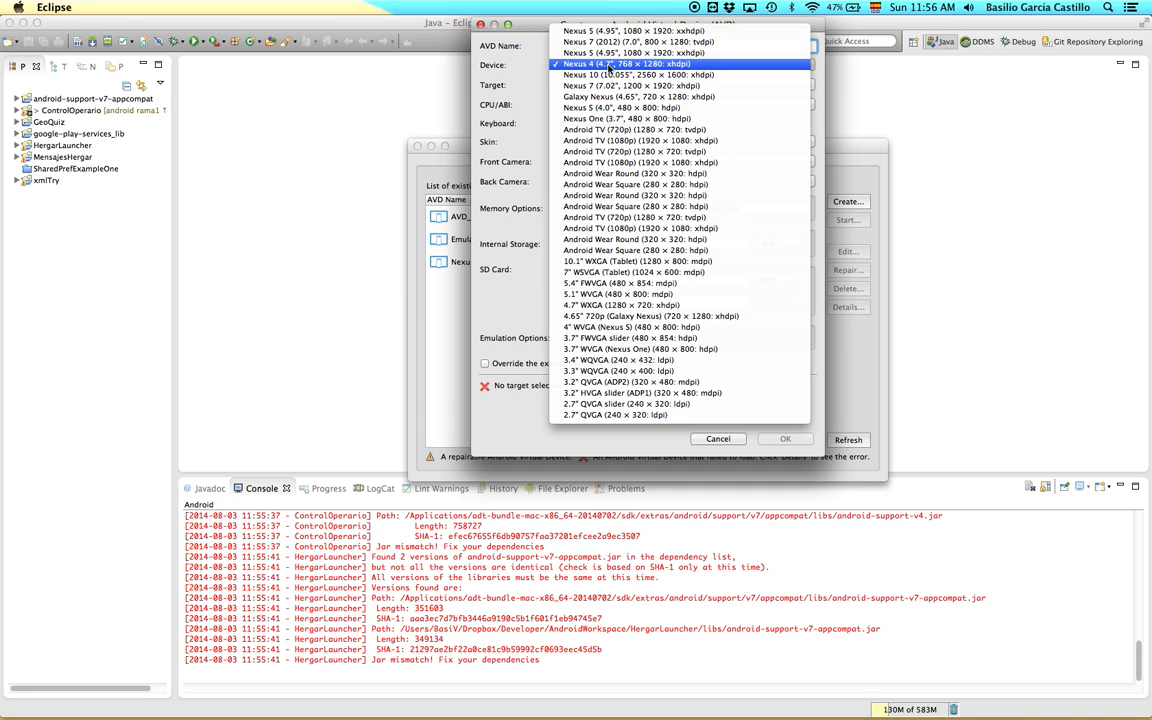
pyautogui.click(609, 66)
# Step: Set the target to Android 4.4.2 - API Level 19 and the CPU/ABI to Intel Atom (x86)
pyautogui.click(597, 84)
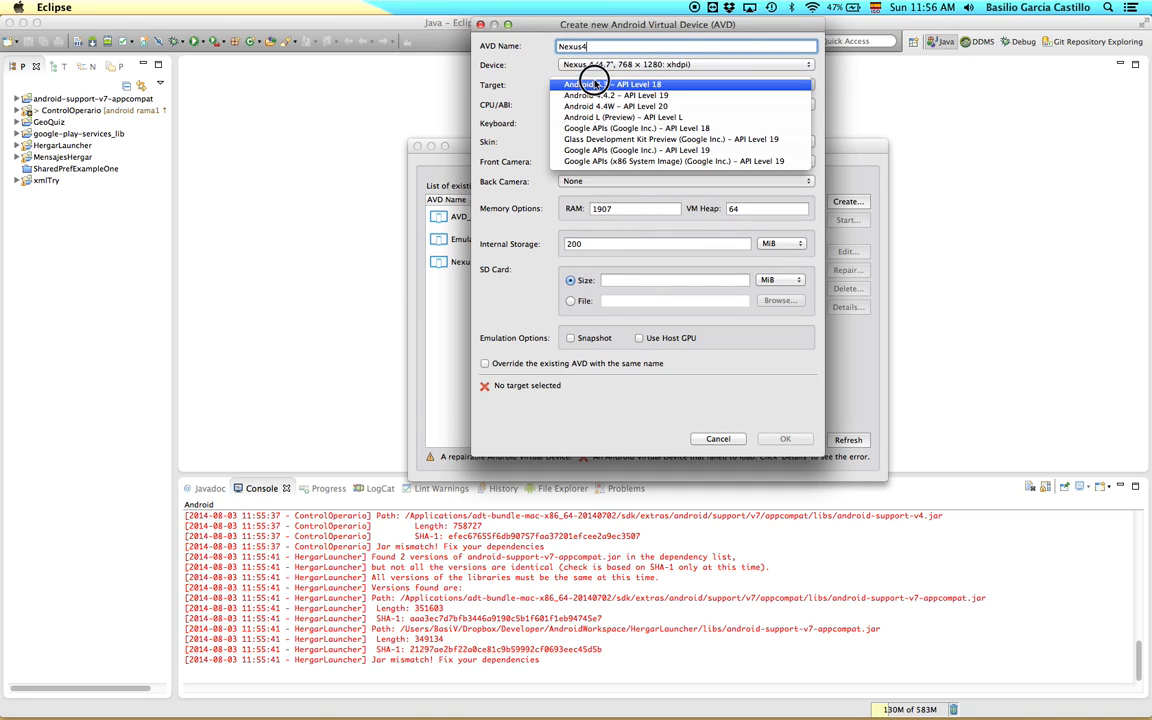
pyautogui.click(641, 97)
pyautogui.click(633, 105)
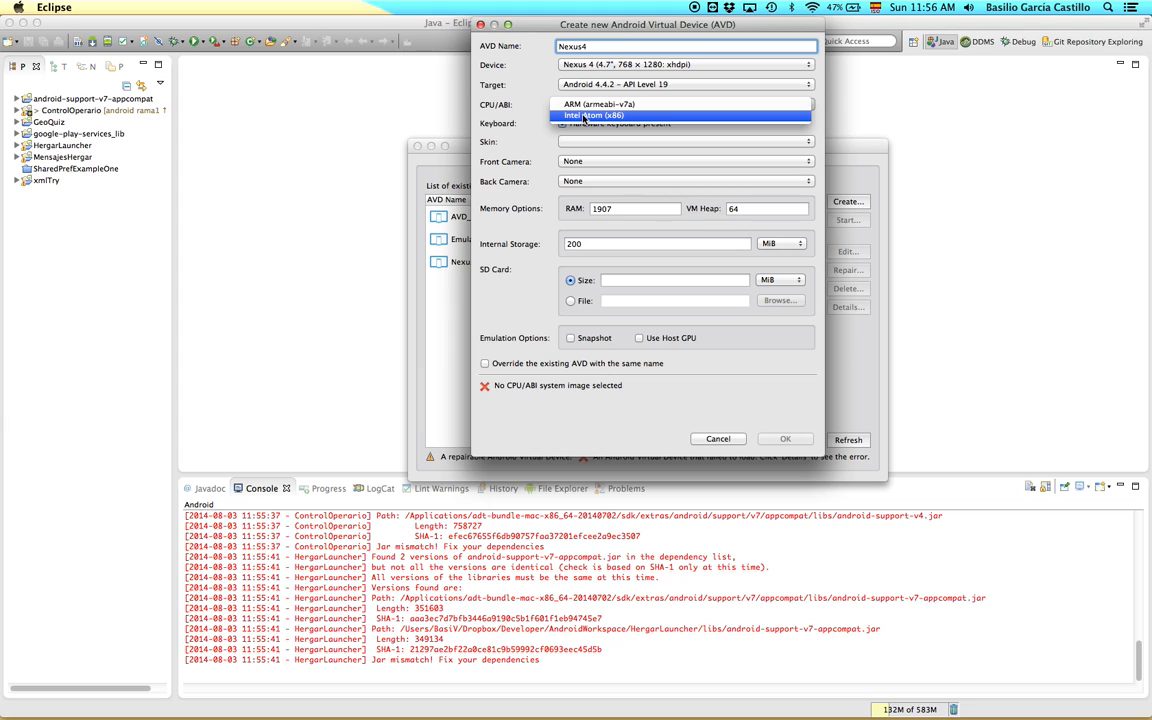
pyautogui.click(598, 116)
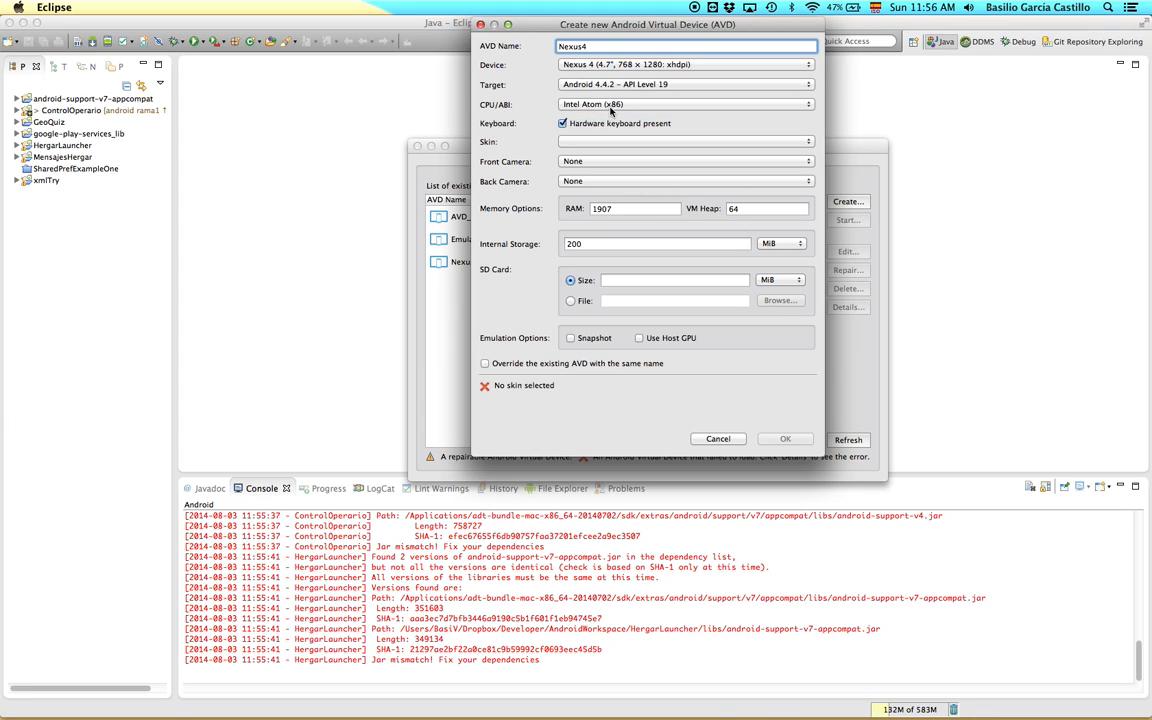
# Step: Choose the skin with dynamic hardware controls for the virtual device and check the front camera options
pyautogui.click(577, 146)
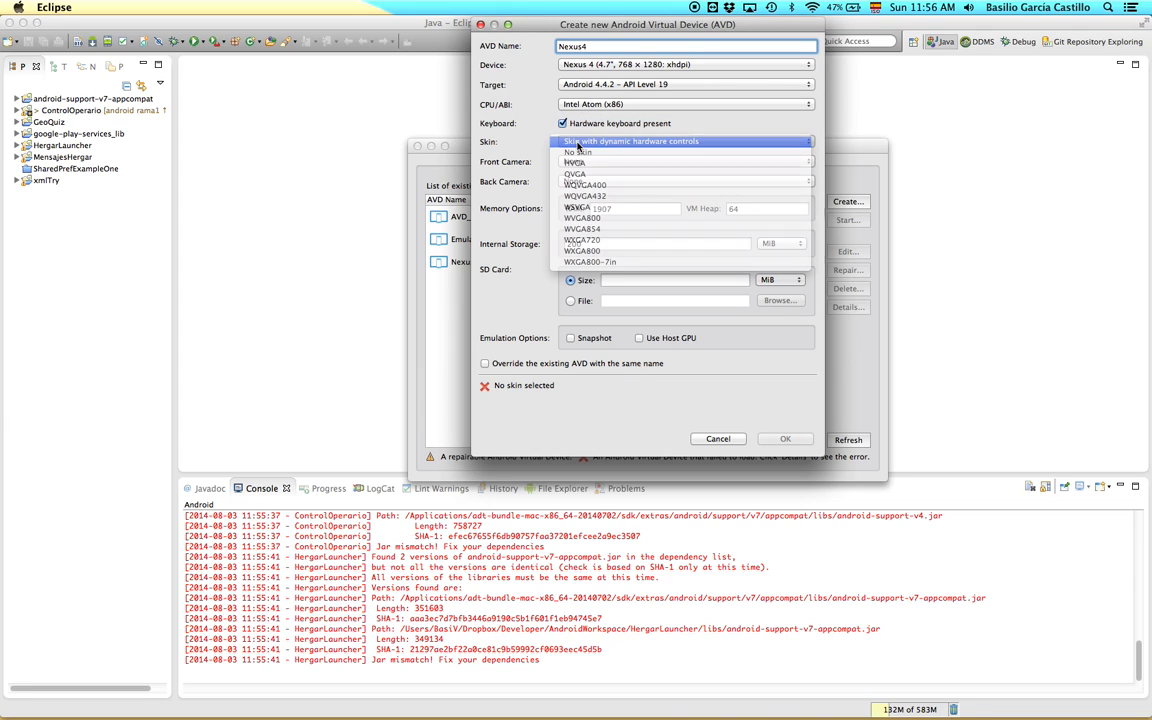
pyautogui.click(578, 142)
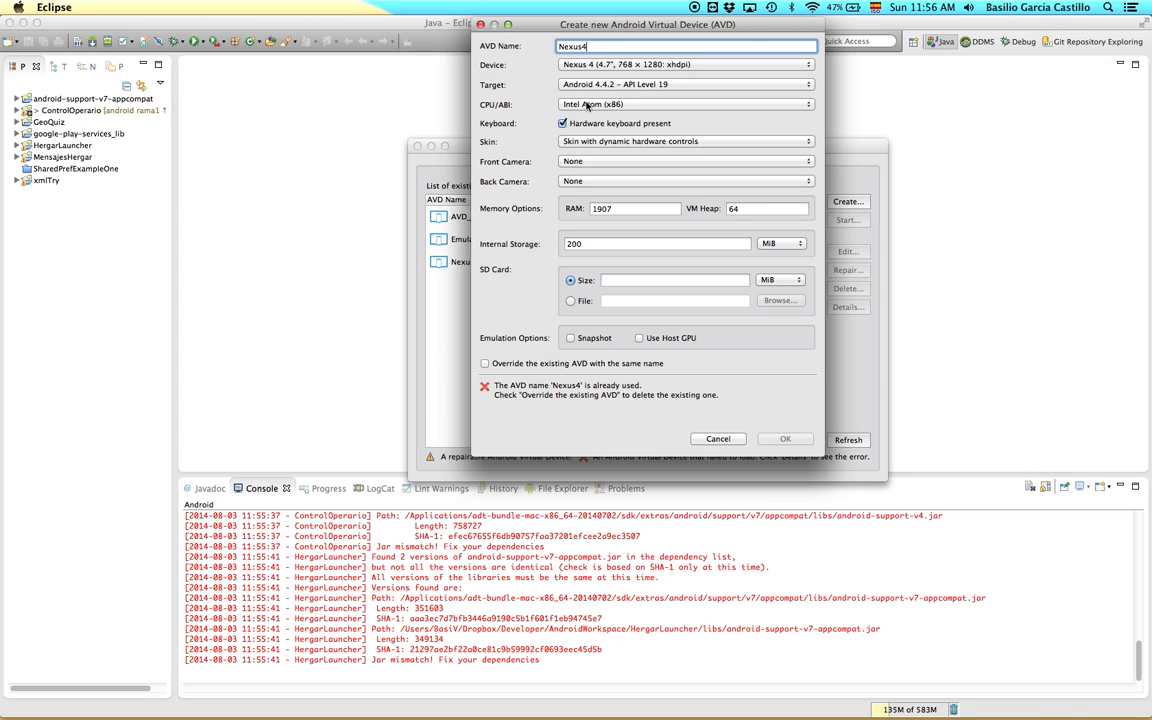
pyautogui.click(587, 161)
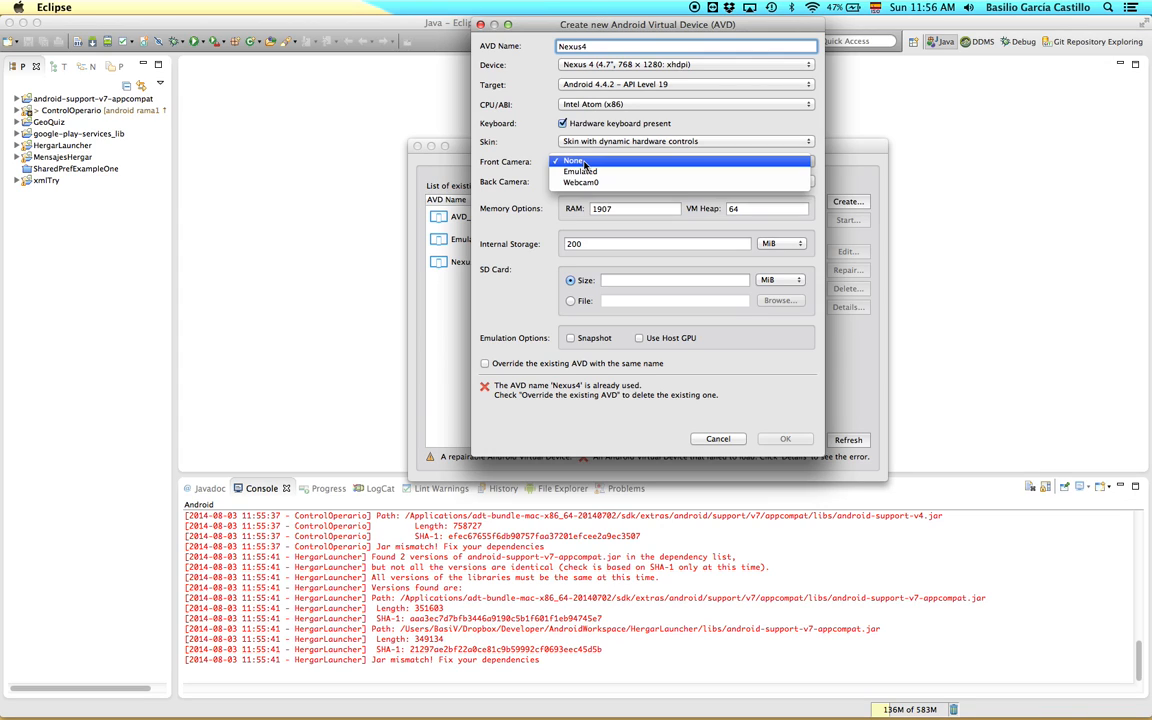
pyautogui.click(519, 179)
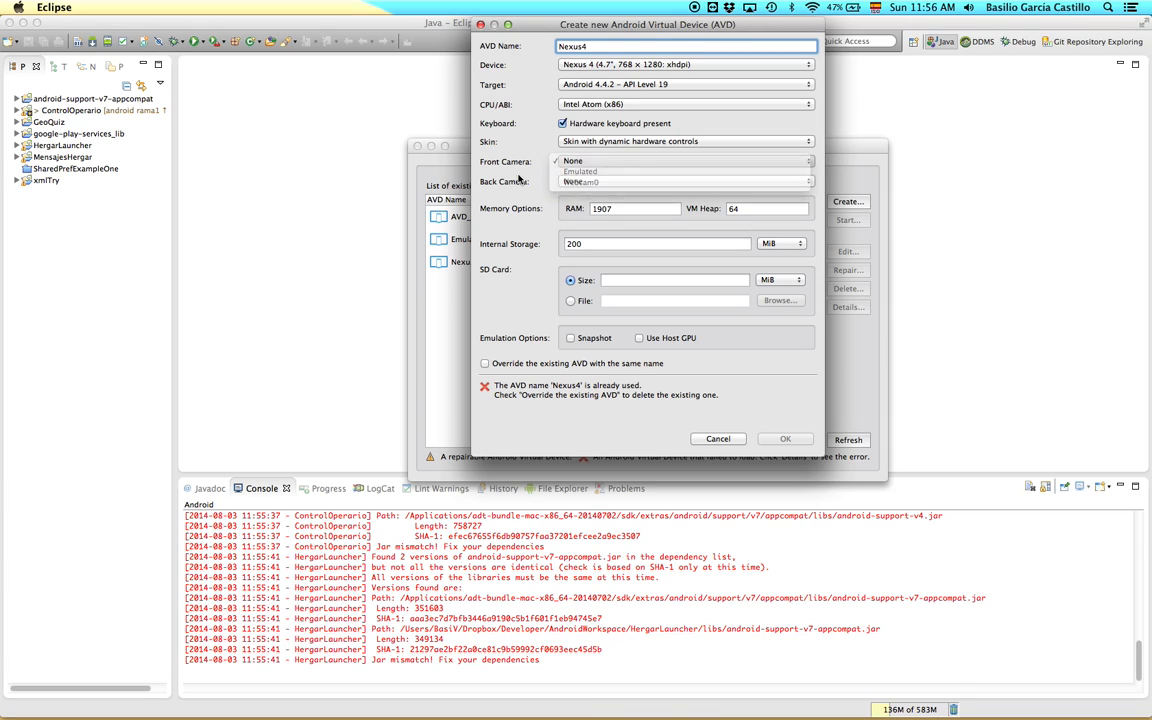
# Step: Enable Use Host GPU for the new Nexus4 virtual device, and close the creation dialog without creating the device
pyautogui.click(625, 209)
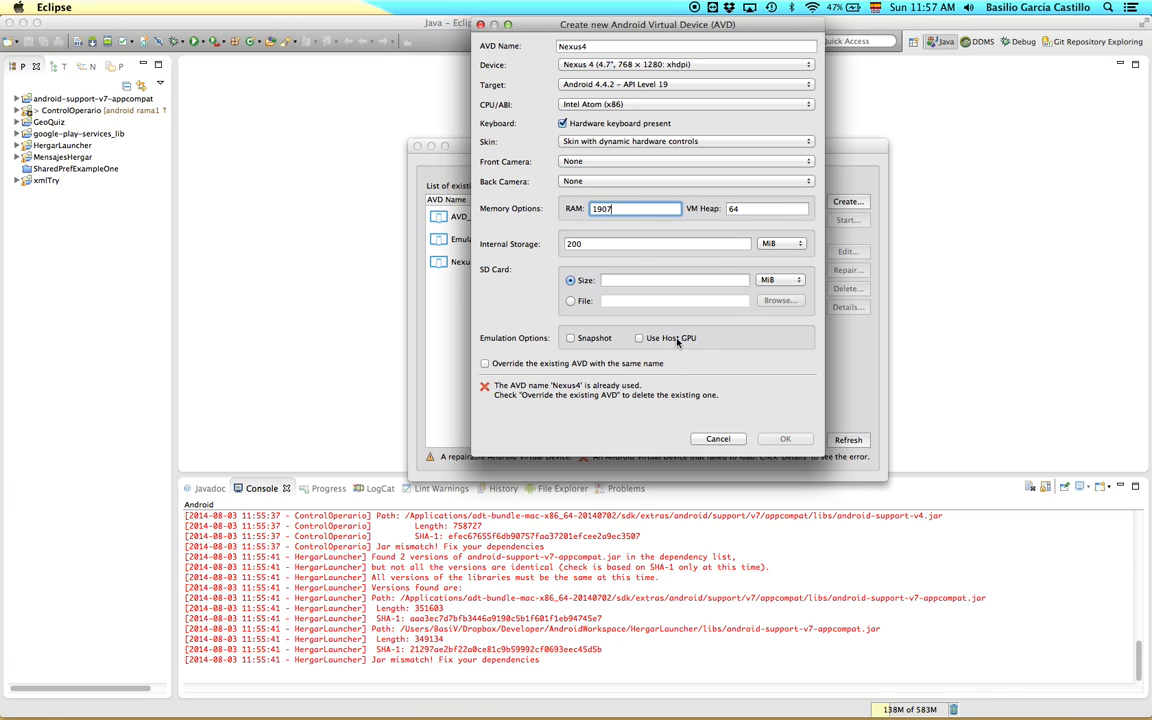
pyautogui.click(639, 338)
pyautogui.moveTo(581, 21); pyautogui.dragTo(513, 89)
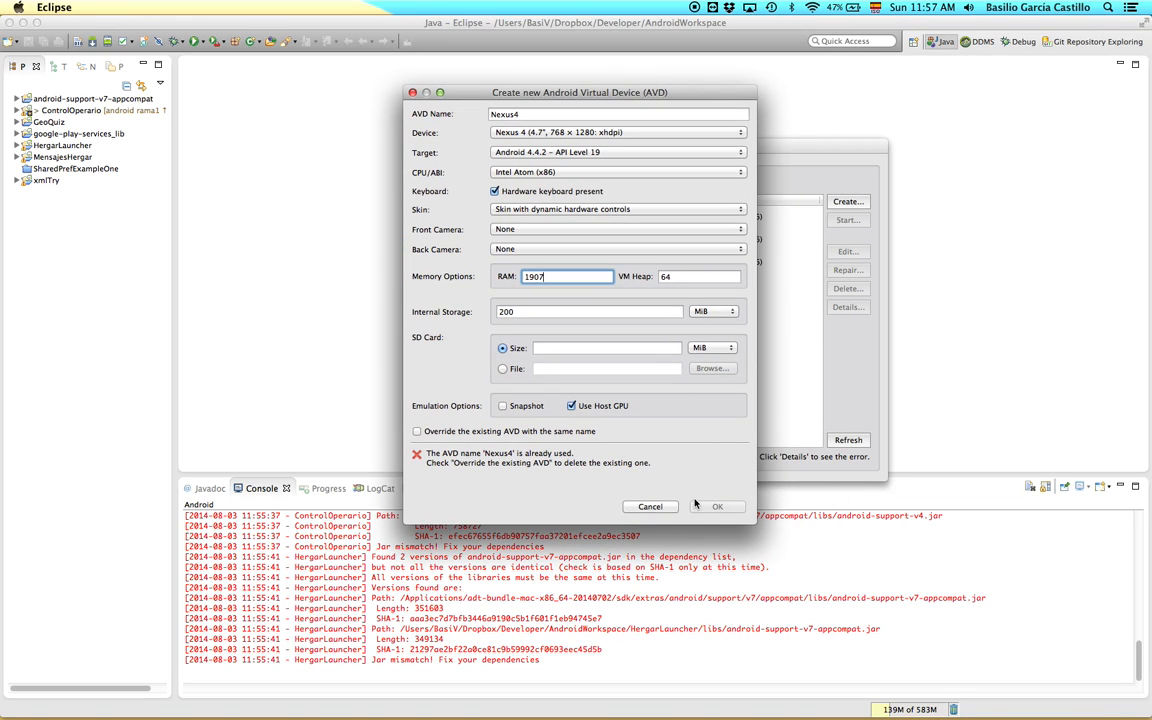
pyautogui.doubleClick(497, 113)
pyautogui.click(412, 92)
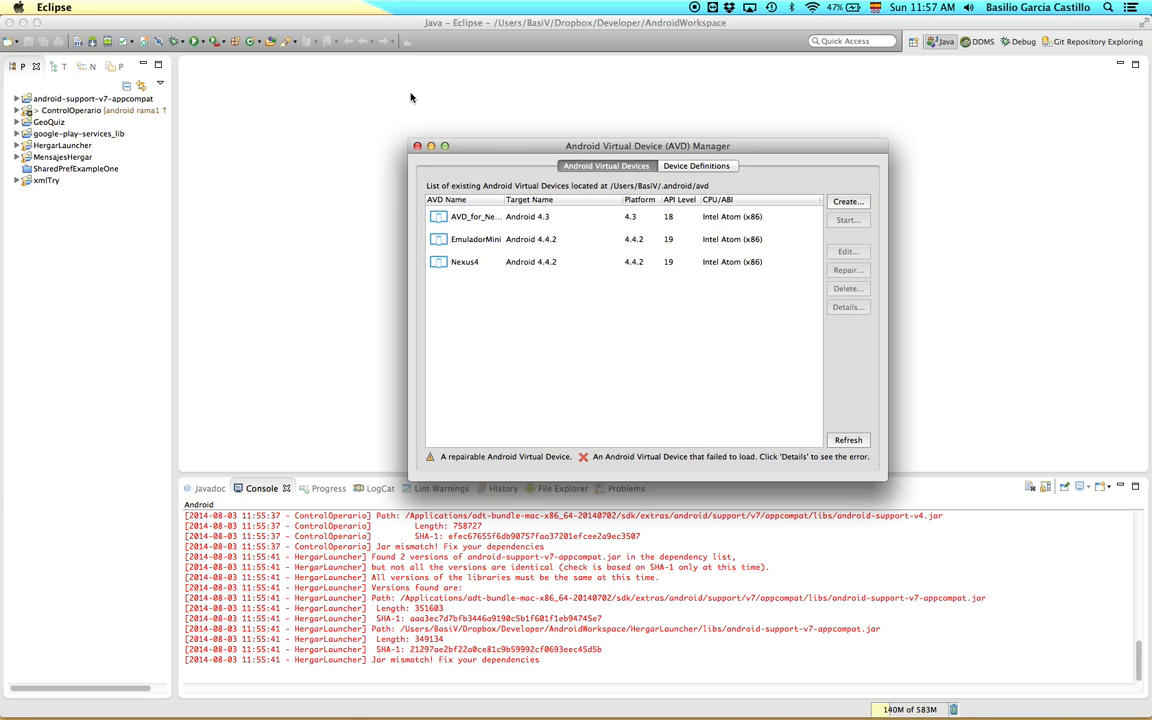
# Step: Start the existing Nexus4 virtual device with the default launch options and bring its emulator window to the front
pyautogui.click(511, 263)
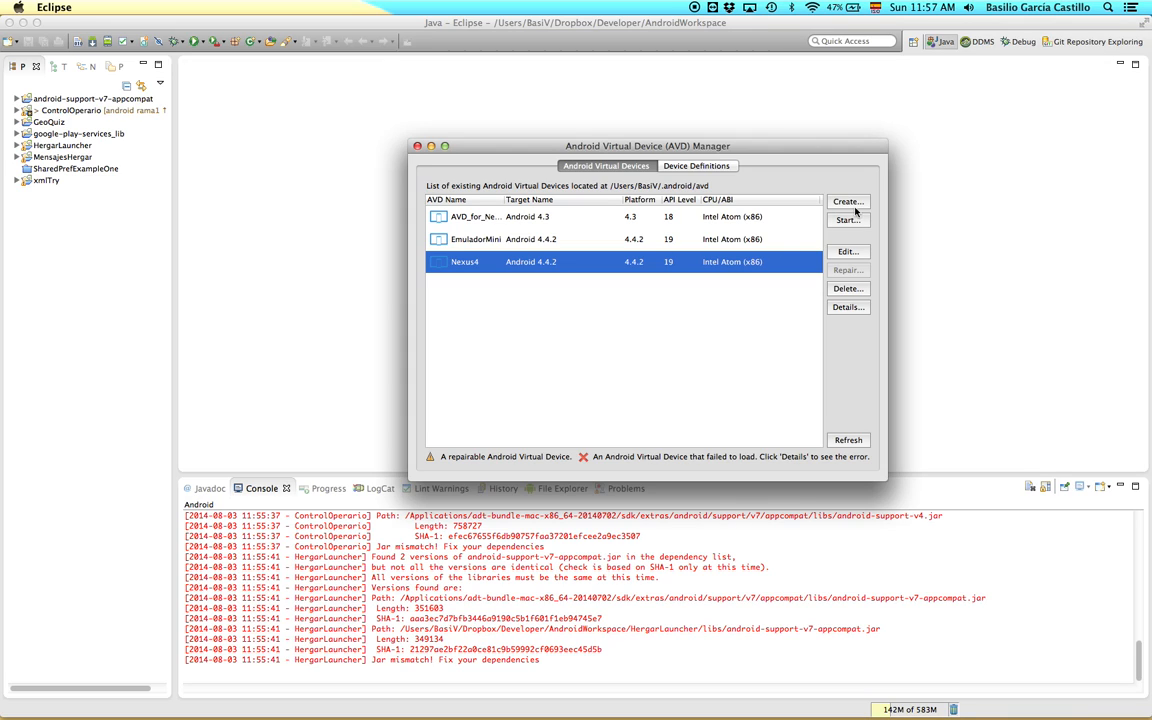
pyautogui.click(845, 221)
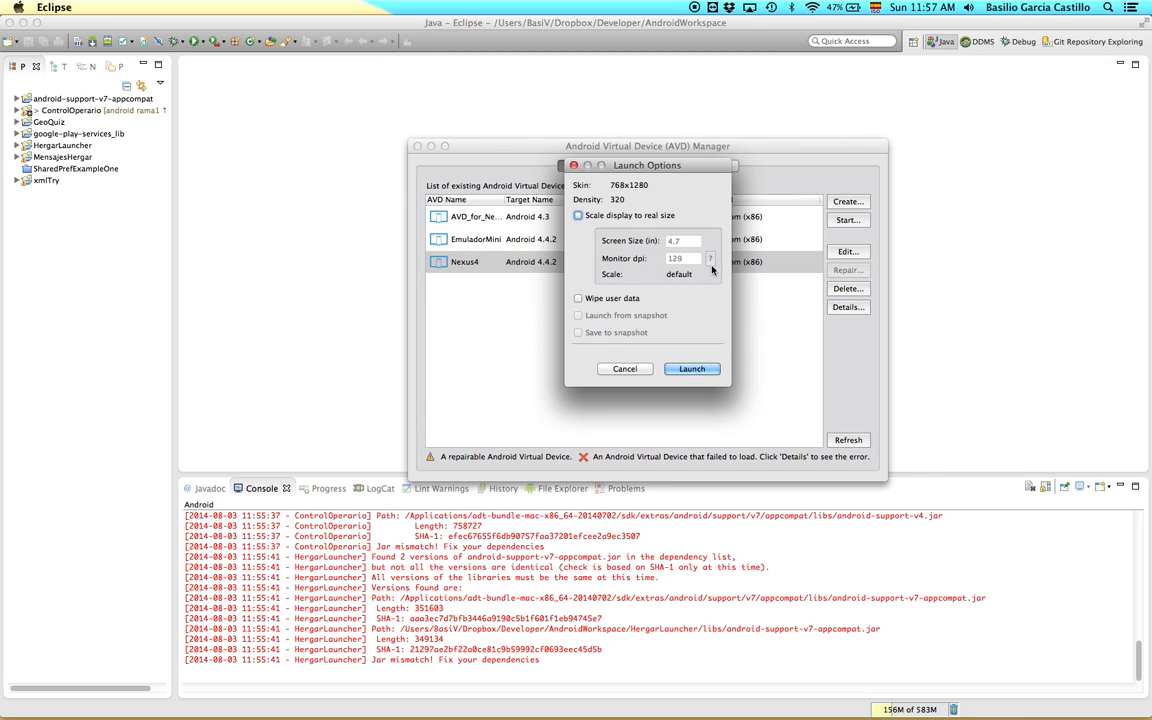
pyautogui.click(708, 369)
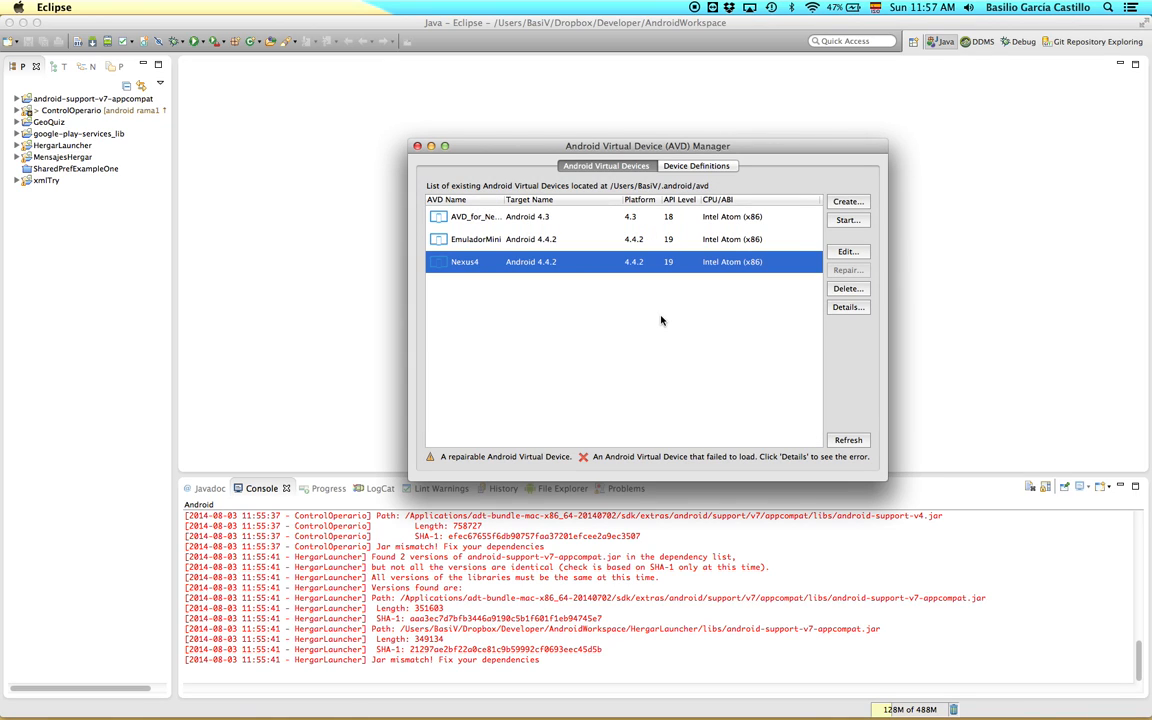
pyautogui.moveTo(955, 710)
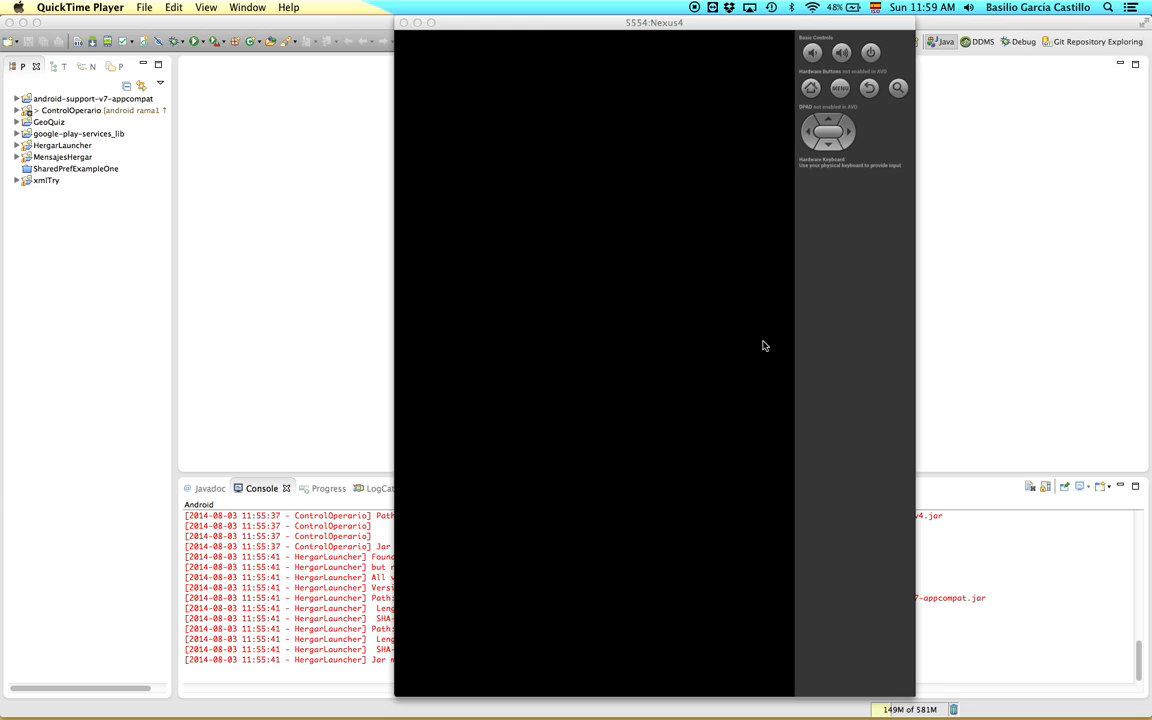
pyautogui.click(692, 30)
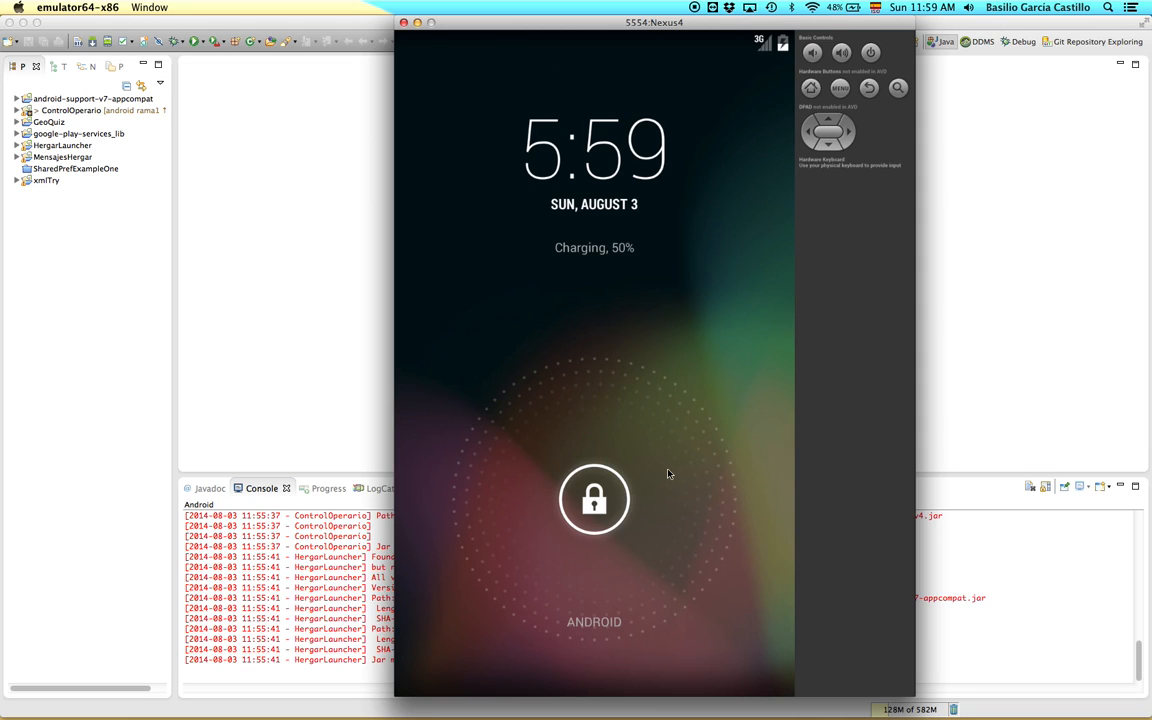
# Step: Unlock the emulated phone, look through its app drawer and return to the home screen
pyautogui.moveTo(594, 500); pyautogui.dragTo(756, 505)
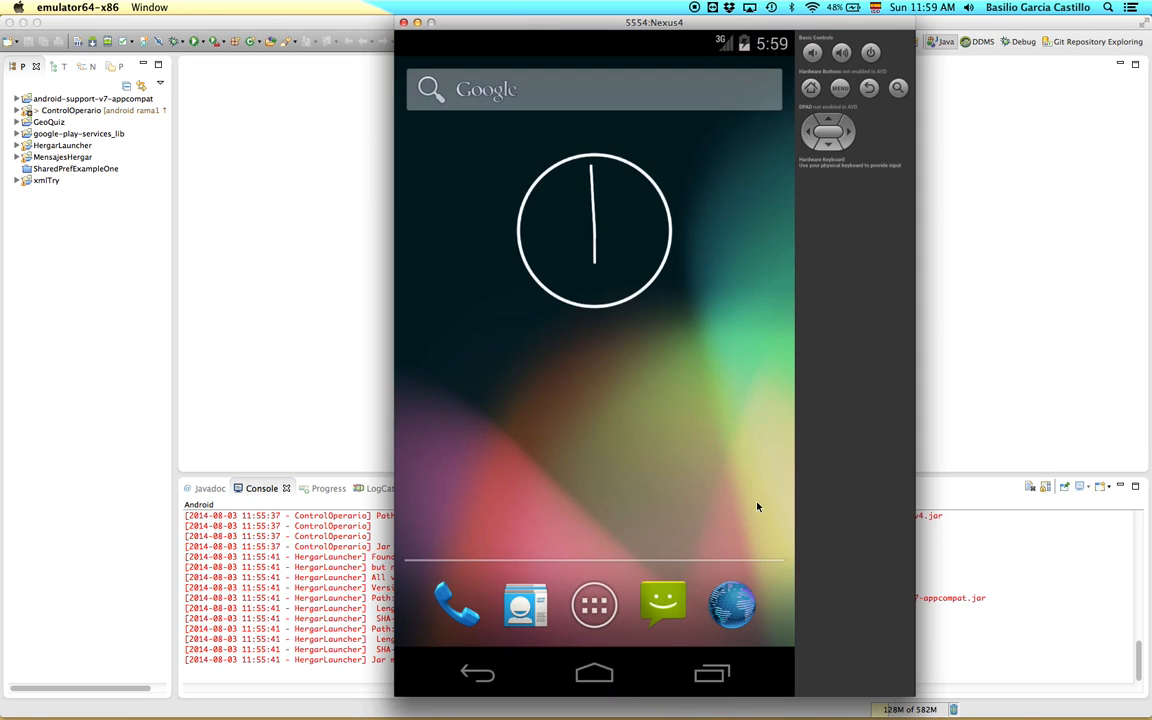
pyautogui.click(594, 600)
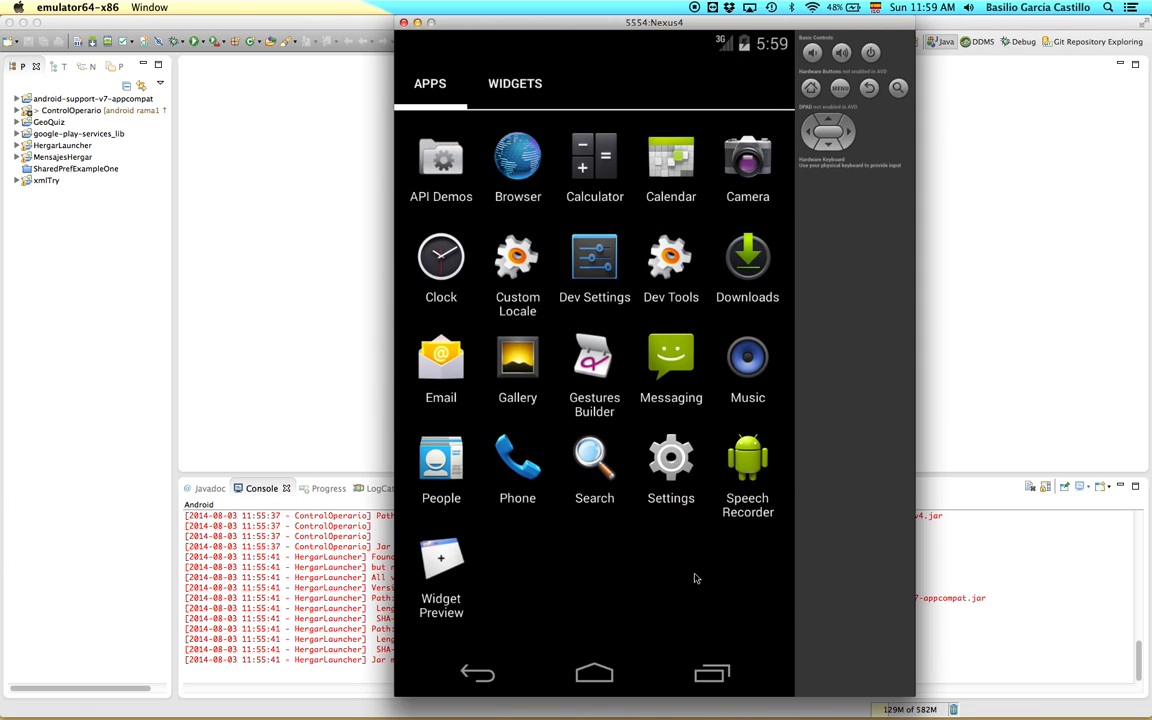
pyautogui.moveTo(696, 578); pyautogui.dragTo(442, 579)
pyautogui.moveTo(525, 445); pyautogui.dragTo(748, 444)
pyautogui.click(590, 672)
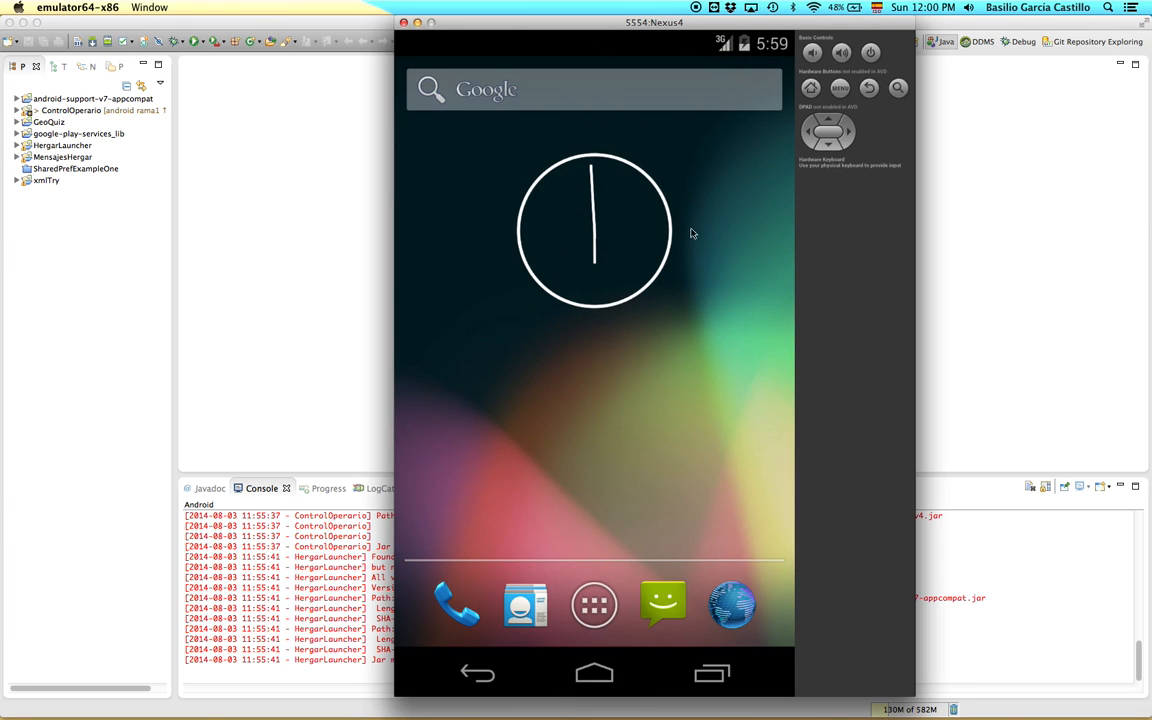
# Step: Close the Nexus4 emulator and the Android Virtual Device Manager
pyautogui.click(404, 23)
pyautogui.click(413, 150)
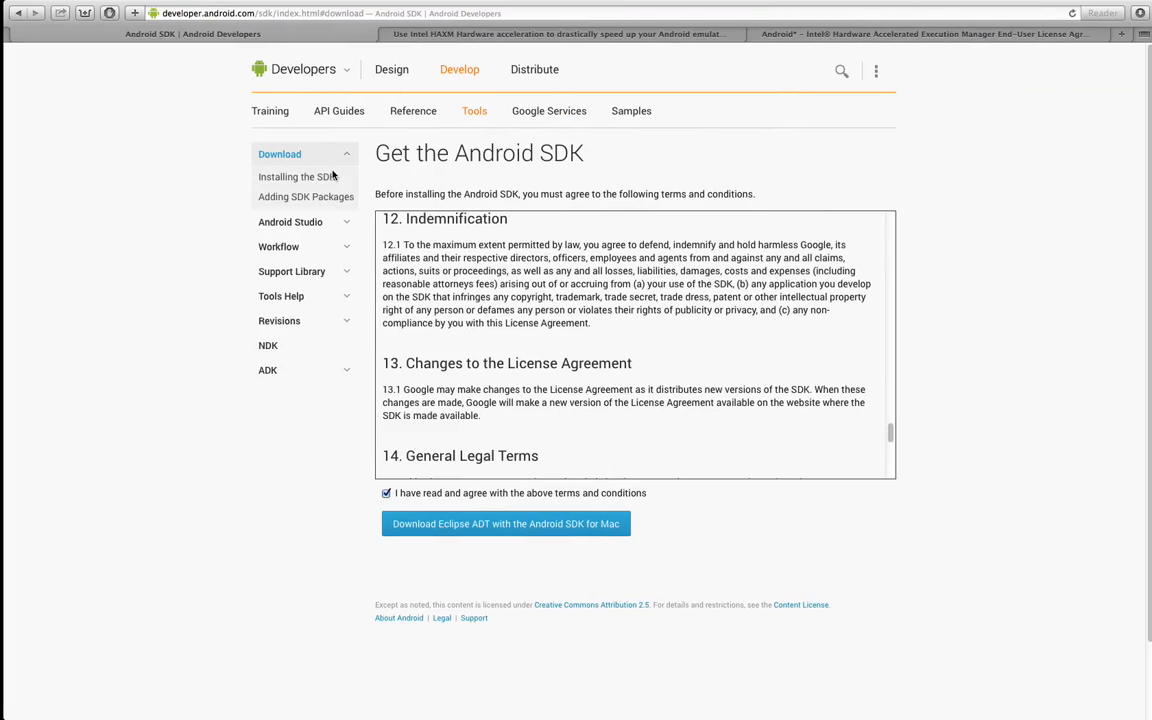
# Step: In the browser, examine the EnvyAndroid article on Intel HAXM hardware acceleration, including its address, requirements and x86 system image step
pyautogui.click(537, 34)
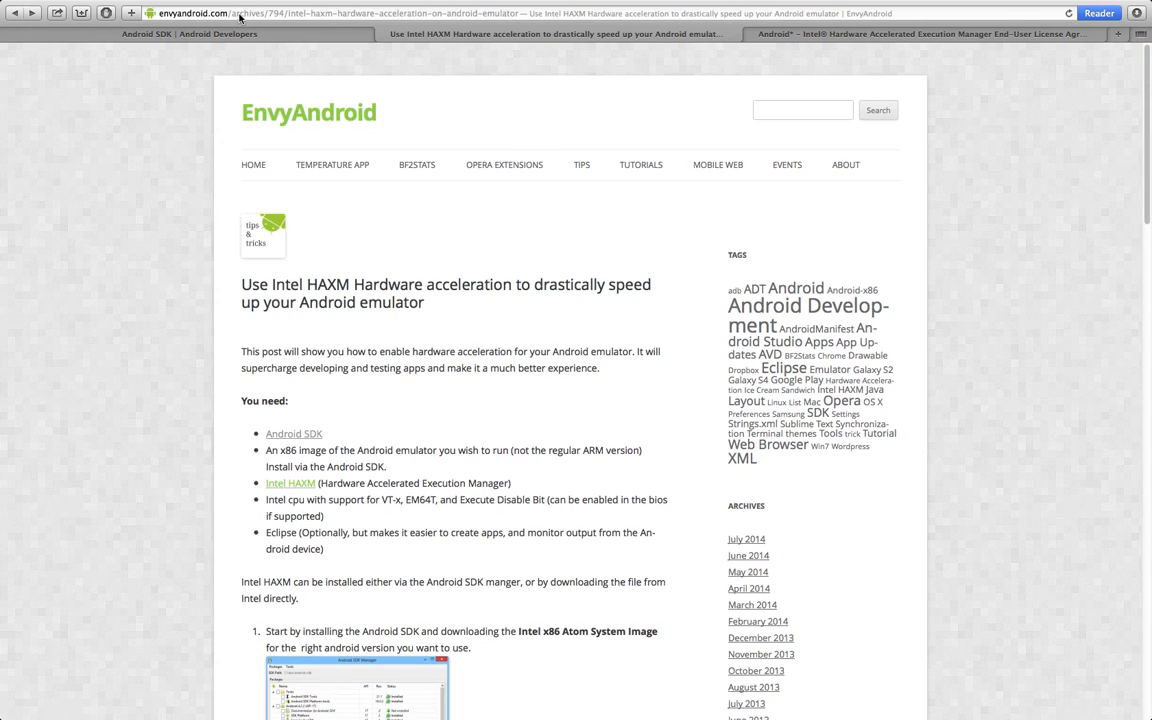
pyautogui.click(238, 13)
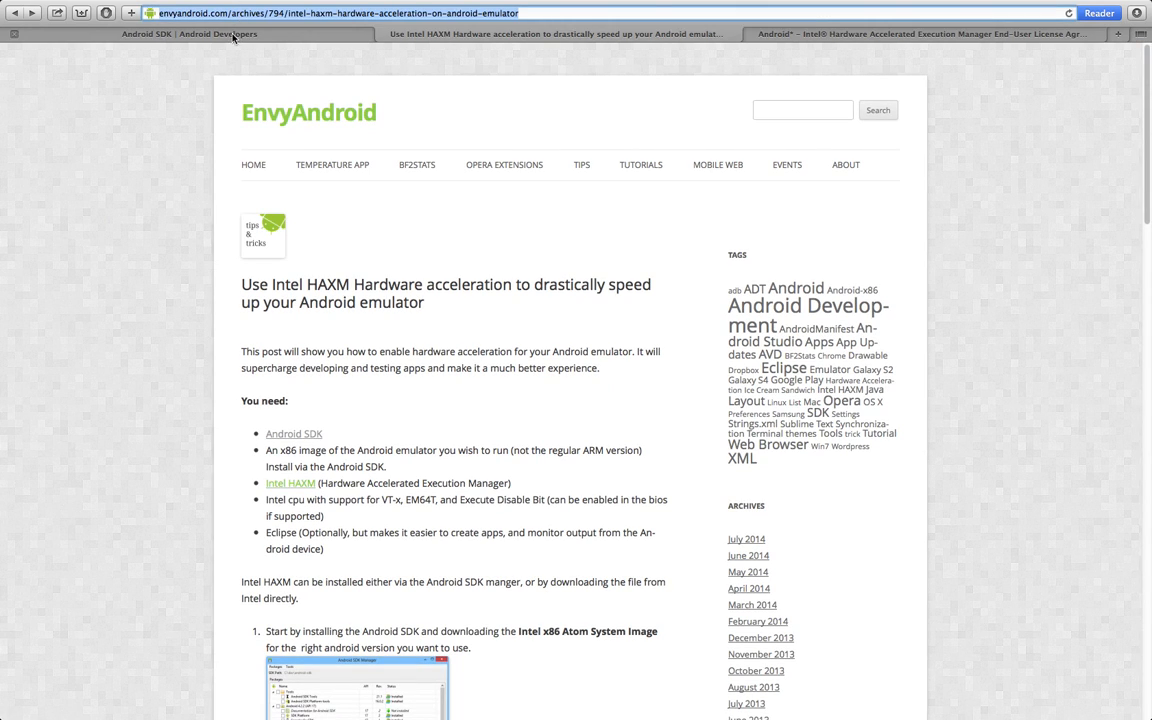
pyautogui.click(562, 14)
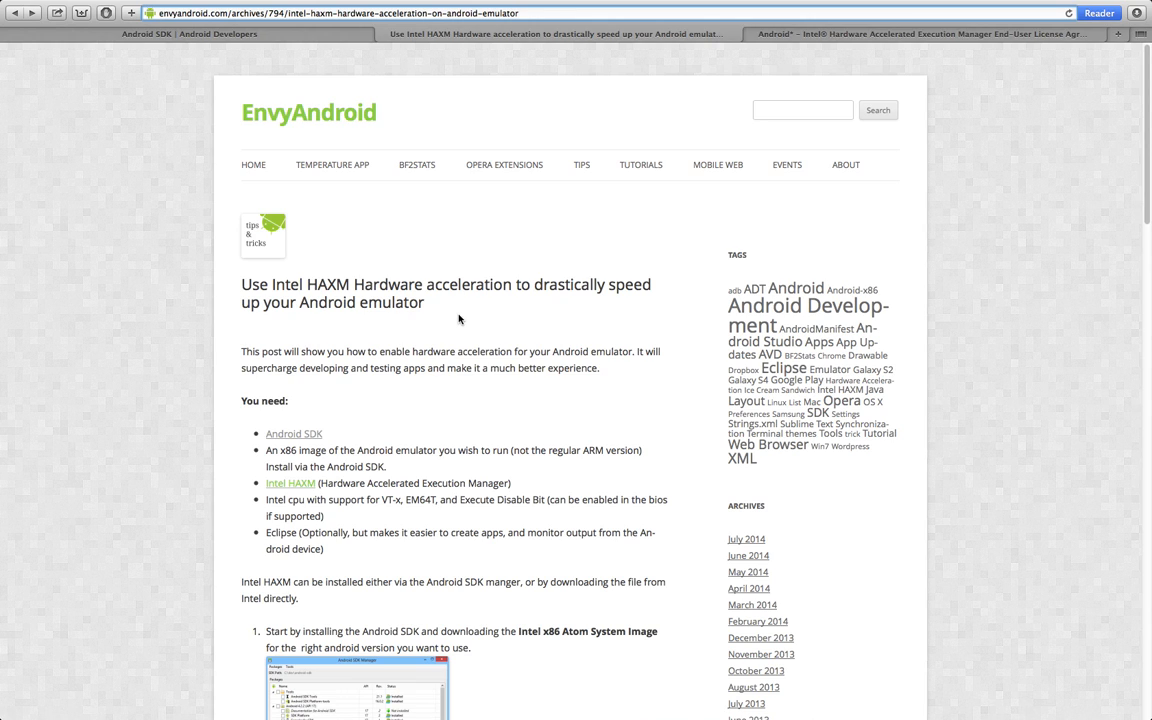
pyautogui.scroll(-3, 459, 318)
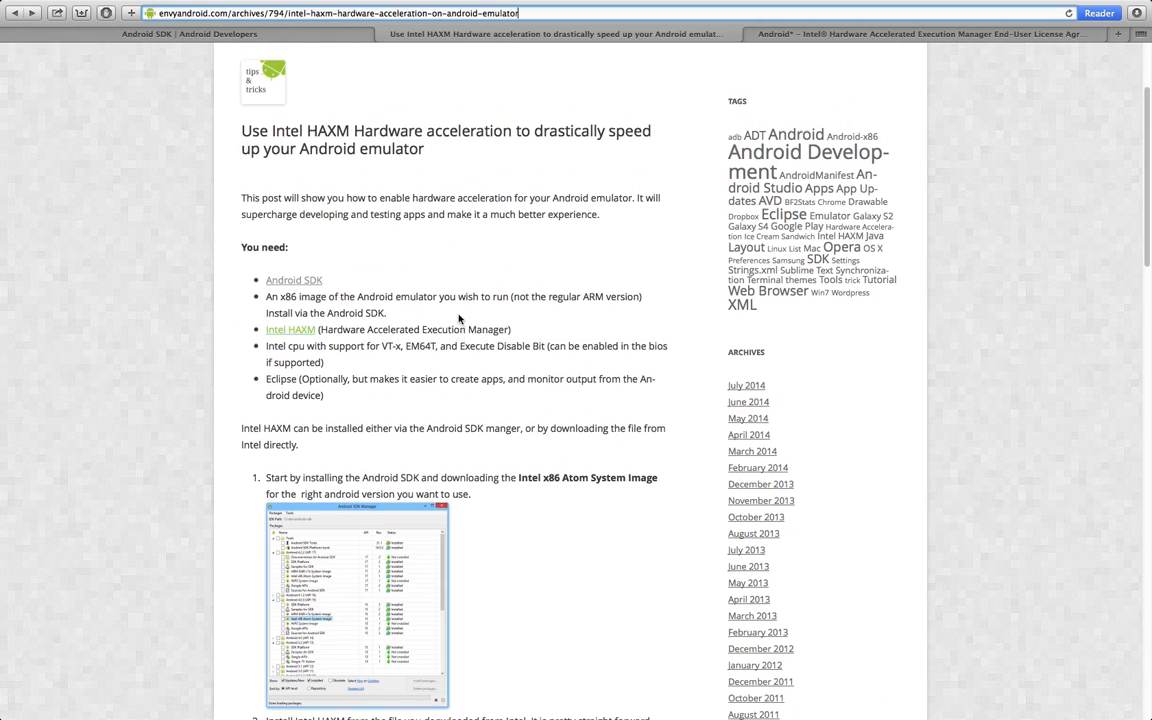
pyautogui.scroll(3, 459, 318)
pyautogui.scroll(-5, 459, 318)
pyautogui.scroll(-3, 459, 318)
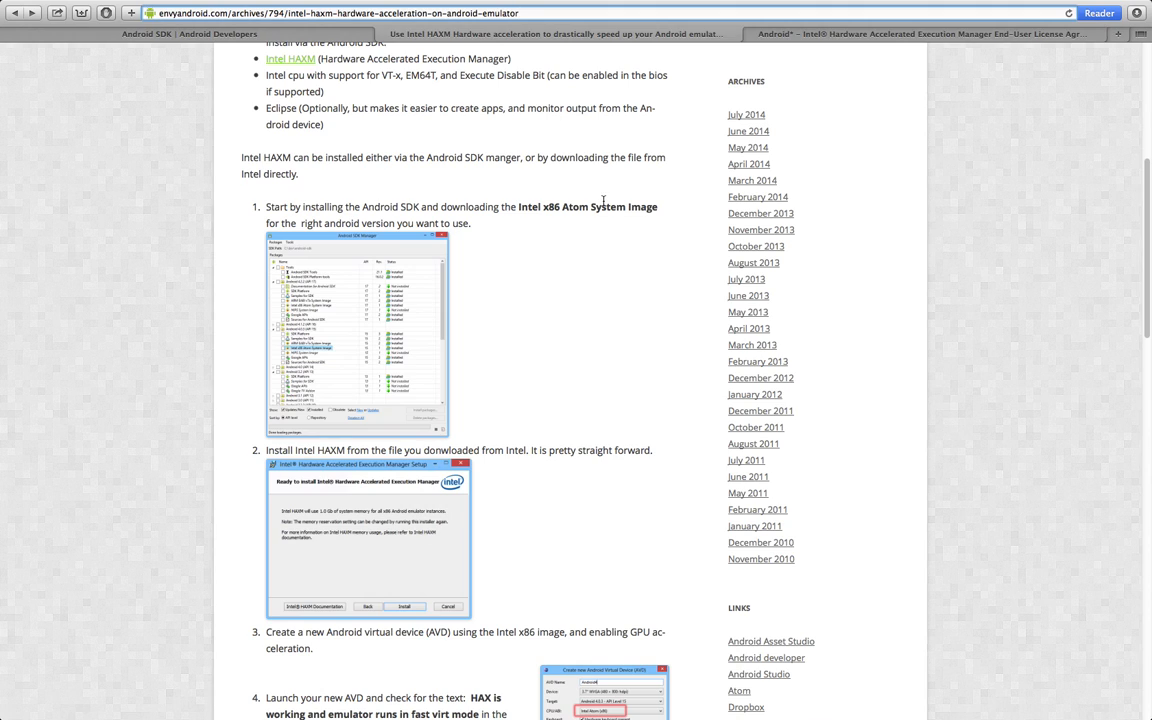
pyautogui.click(548, 212)
pyautogui.doubleClick(548, 211)
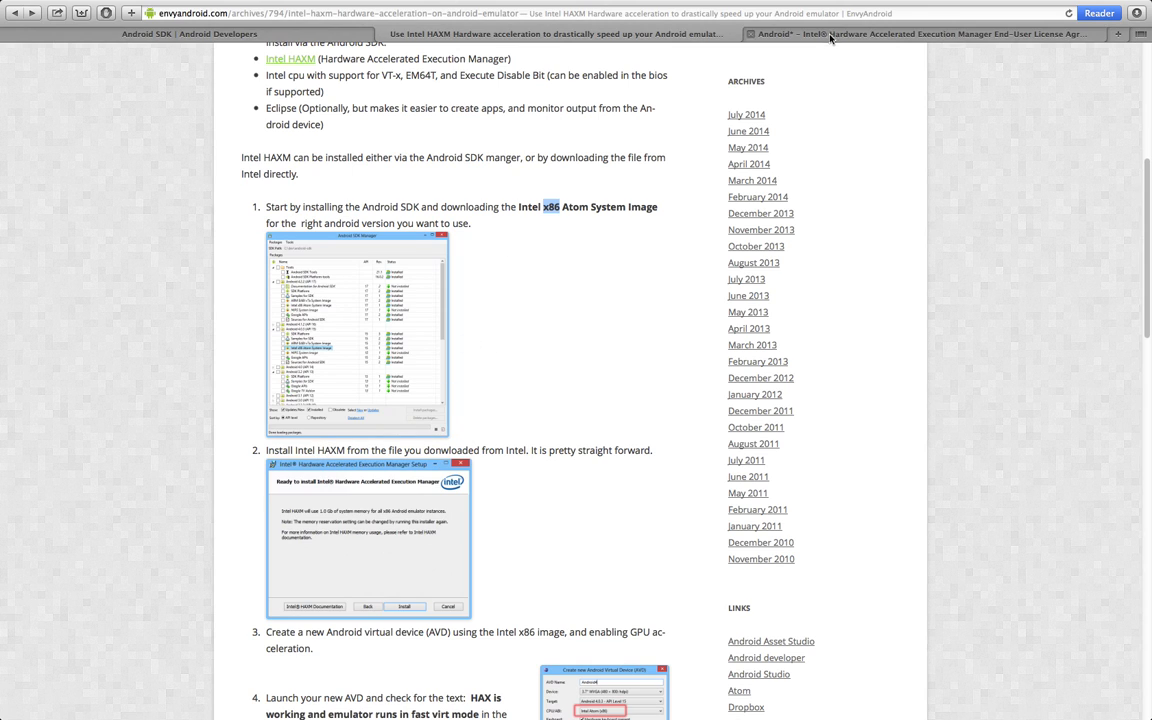
# Step: Return from Intel's HAXM license agreement to the Hardware Accelerated Execution Manager page and view its address and platform downloads
pyautogui.click(748, 38)
pyautogui.scroll(3, 378, 201)
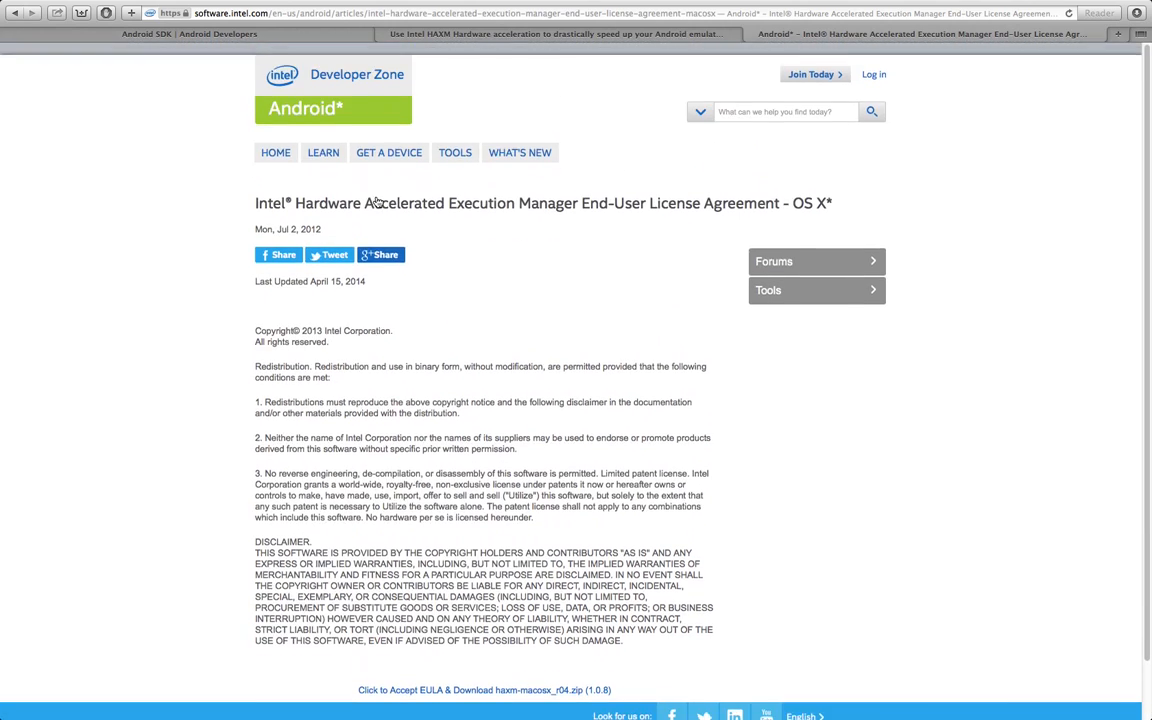
pyautogui.click(453, 12)
pyautogui.click(15, 13)
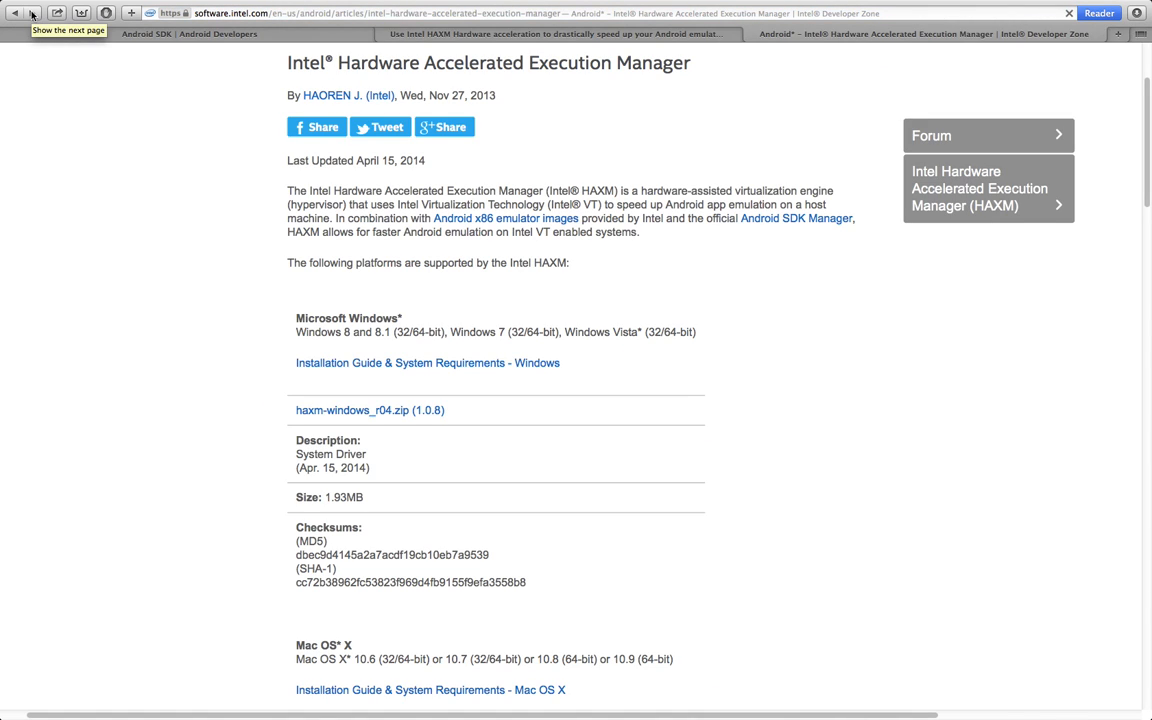
pyautogui.scroll(-3, 143, 172)
pyautogui.click(277, 12)
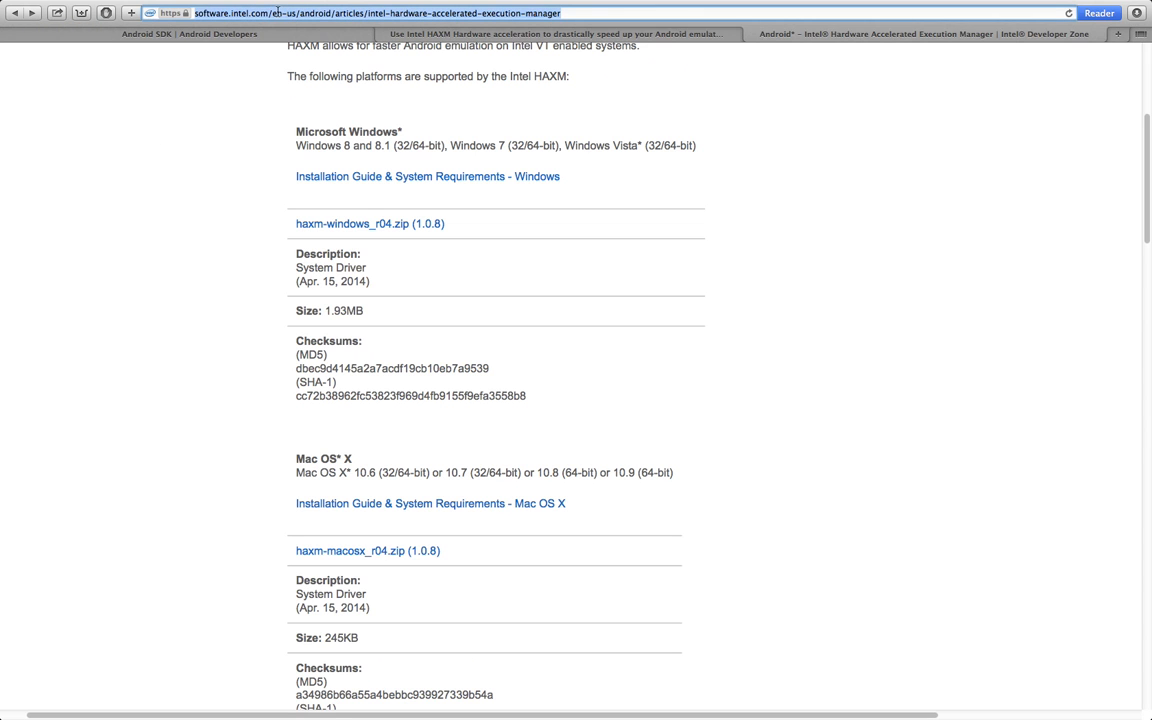
pyautogui.click(571, 13)
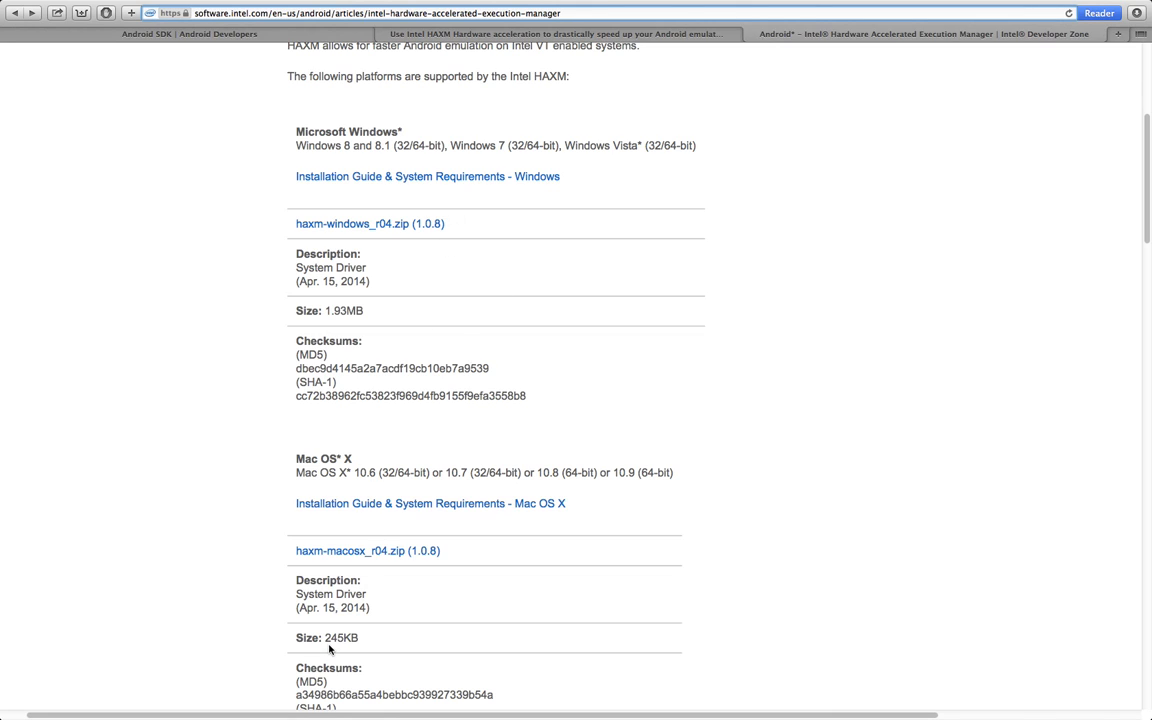
# Step: Choose the Mac OS X package haxm-macosx_r04.zip (1.0.8), accept its EULA and download it
pyautogui.click(397, 556)
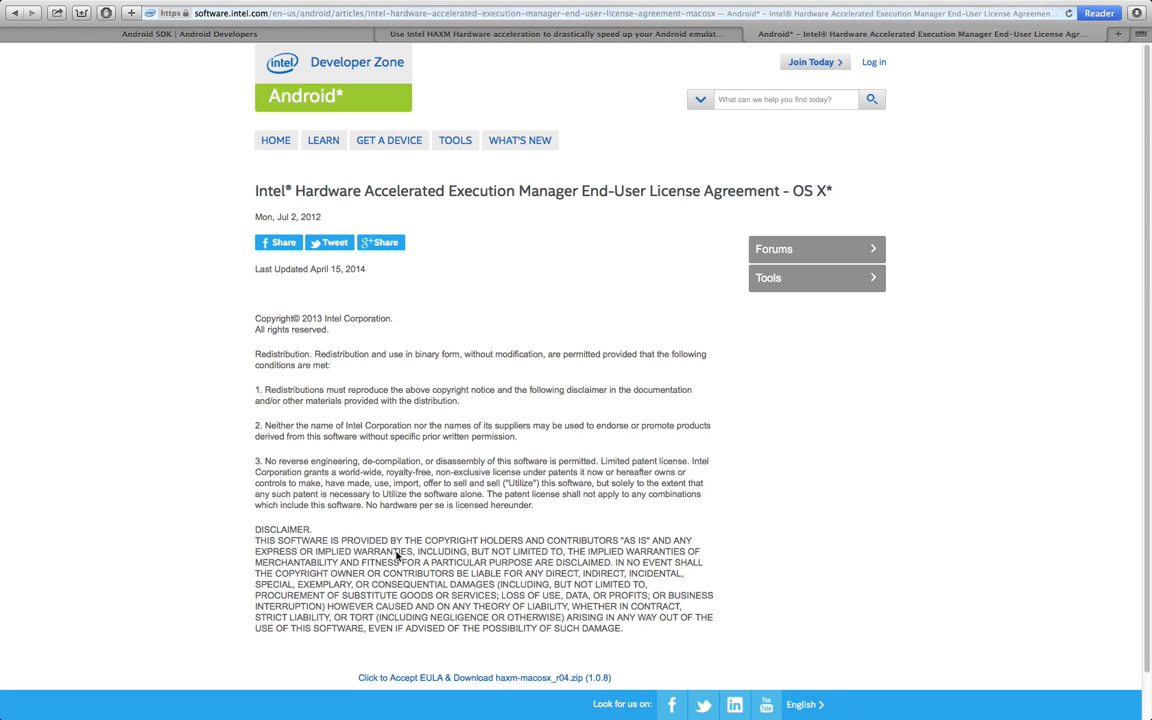
pyautogui.scroll(-3, 456, 509)
pyautogui.scroll(1, 456, 509)
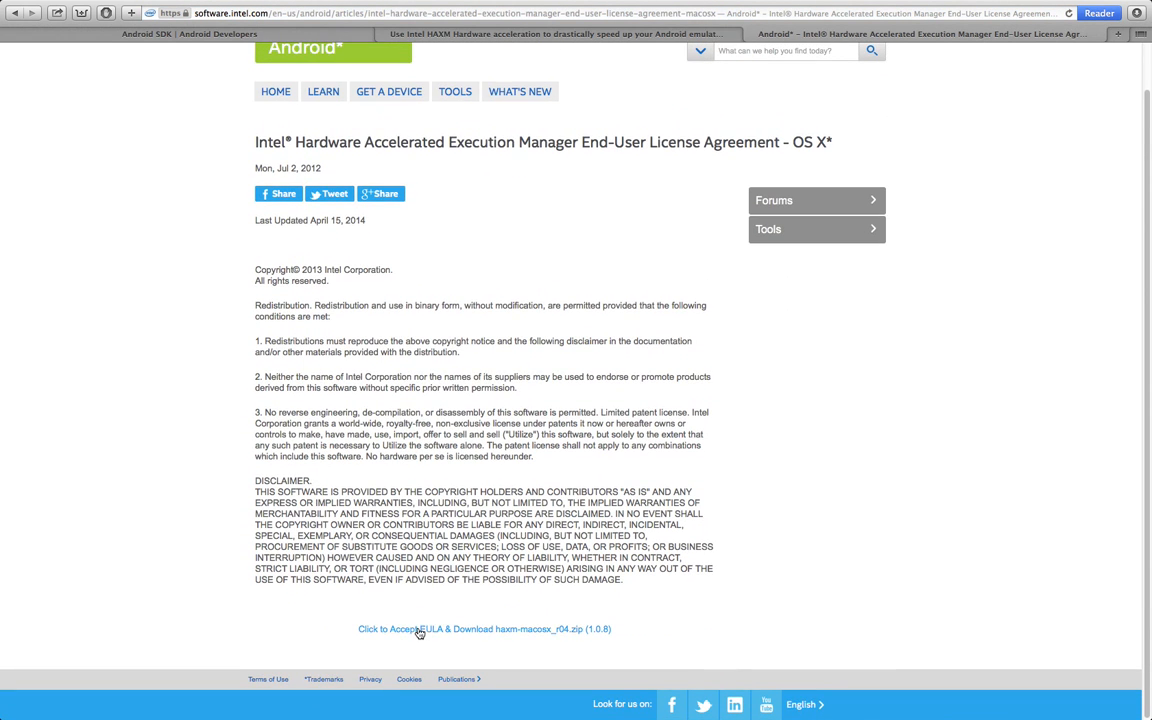
pyautogui.click(419, 629)
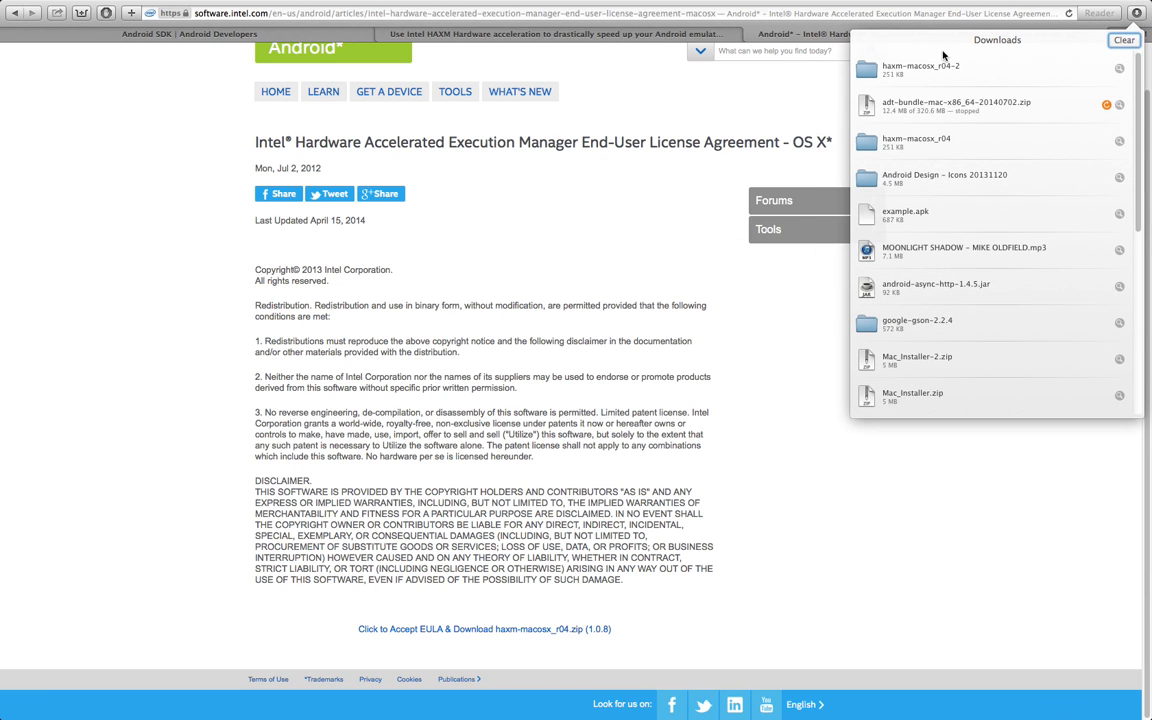
# Step: Show the downloaded haxm-macosx_r04-2 folder in Finder, locate IntelHAXM_1.0.8.dmg inside it and close the window
pyautogui.click(1119, 69)
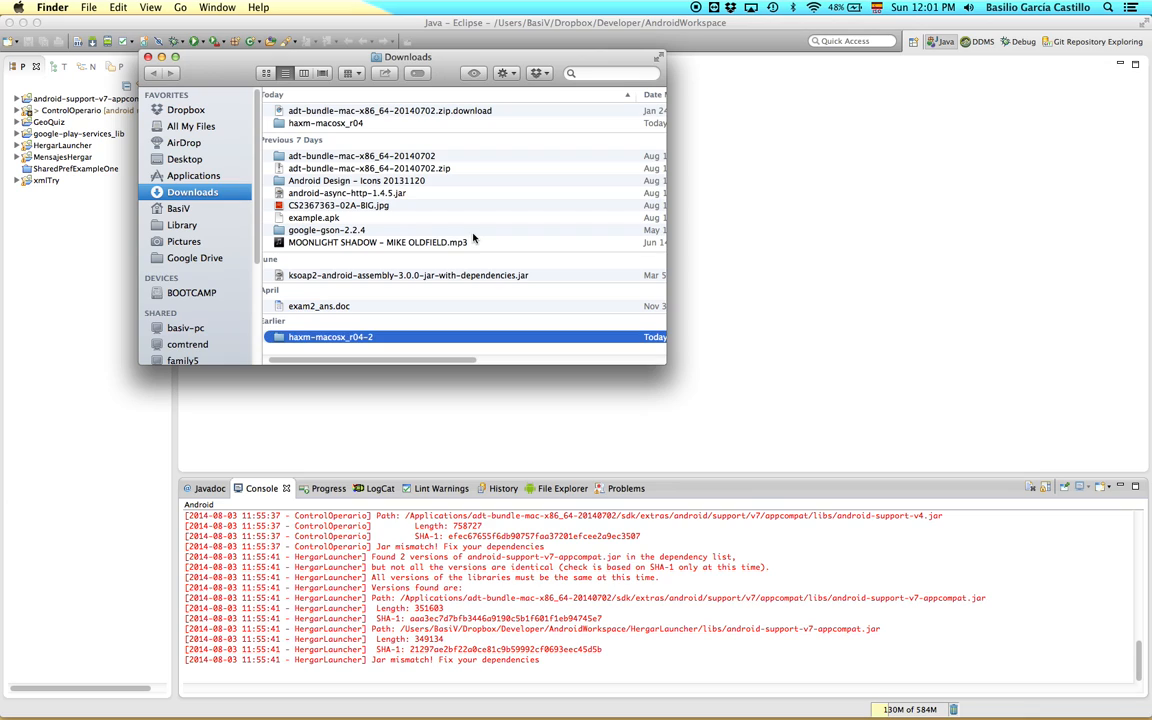
pyautogui.doubleClick(296, 336)
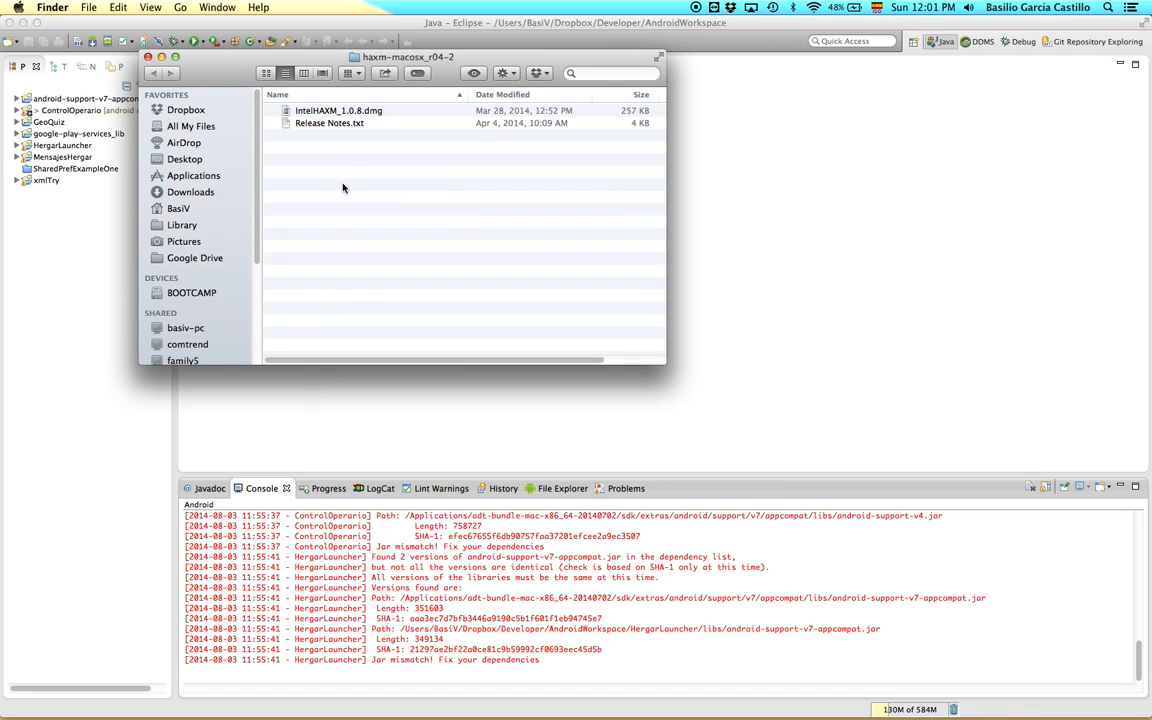
pyautogui.click(344, 112)
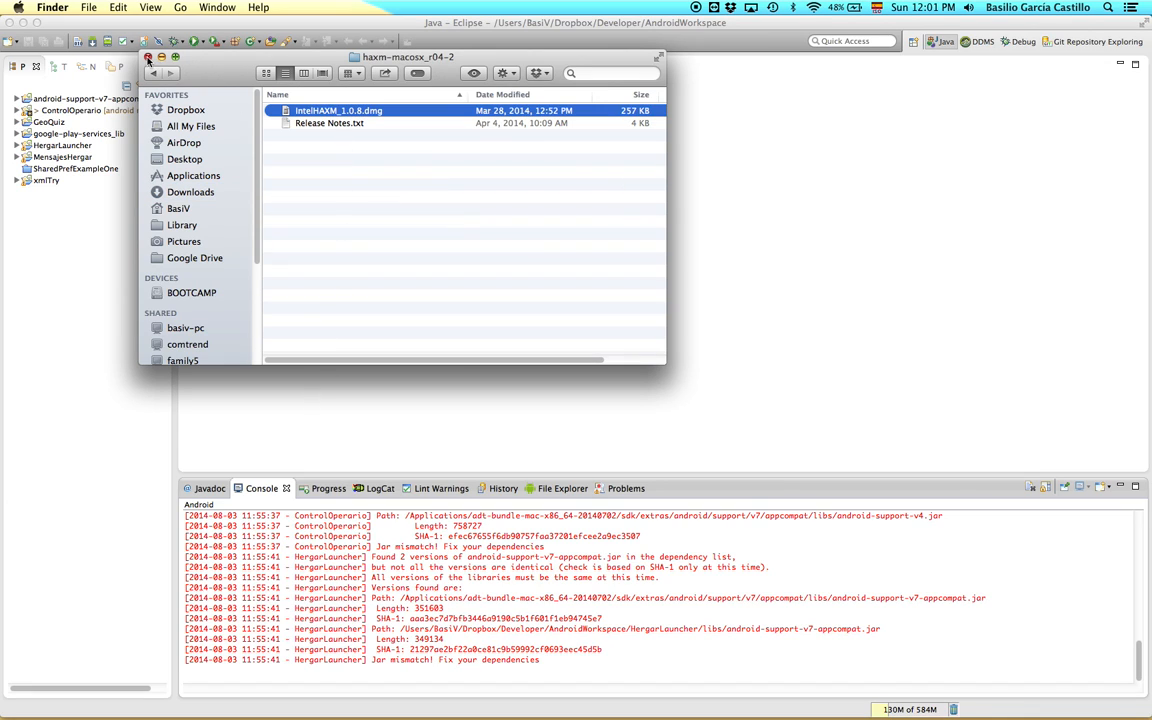
pyautogui.click(148, 57)
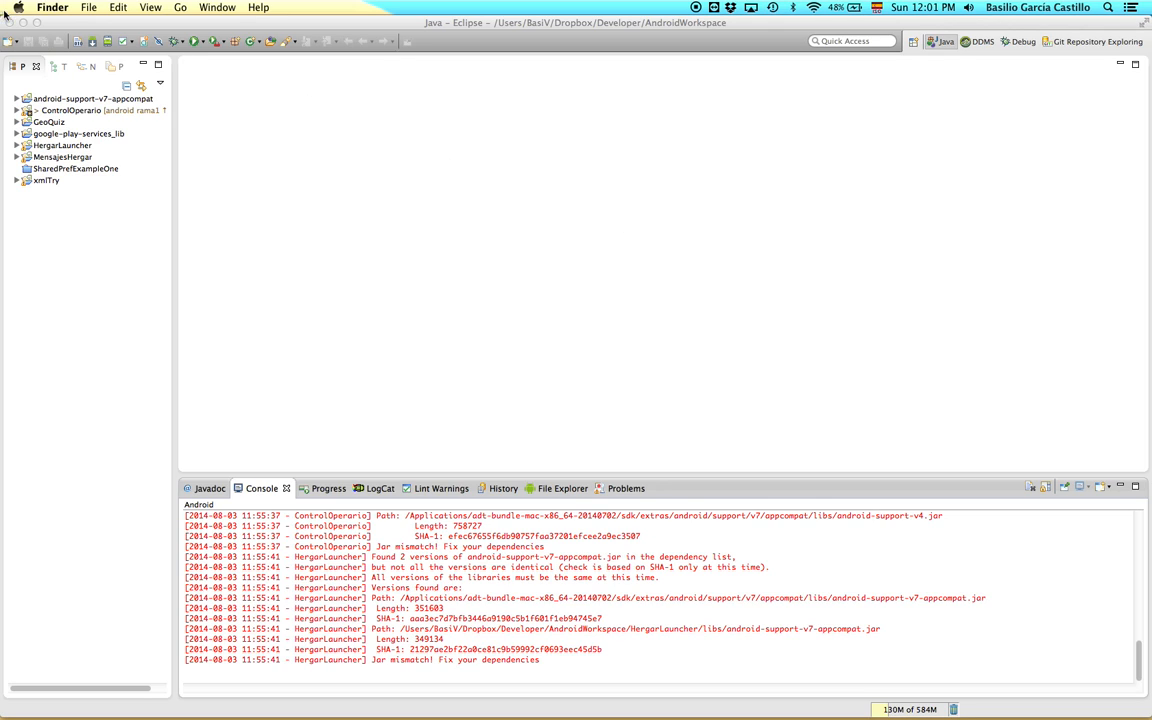
# Step: Switch to Eclipse and quit it, confirming the exit
pyautogui.click(626, 238)
pyautogui.press('super+q')
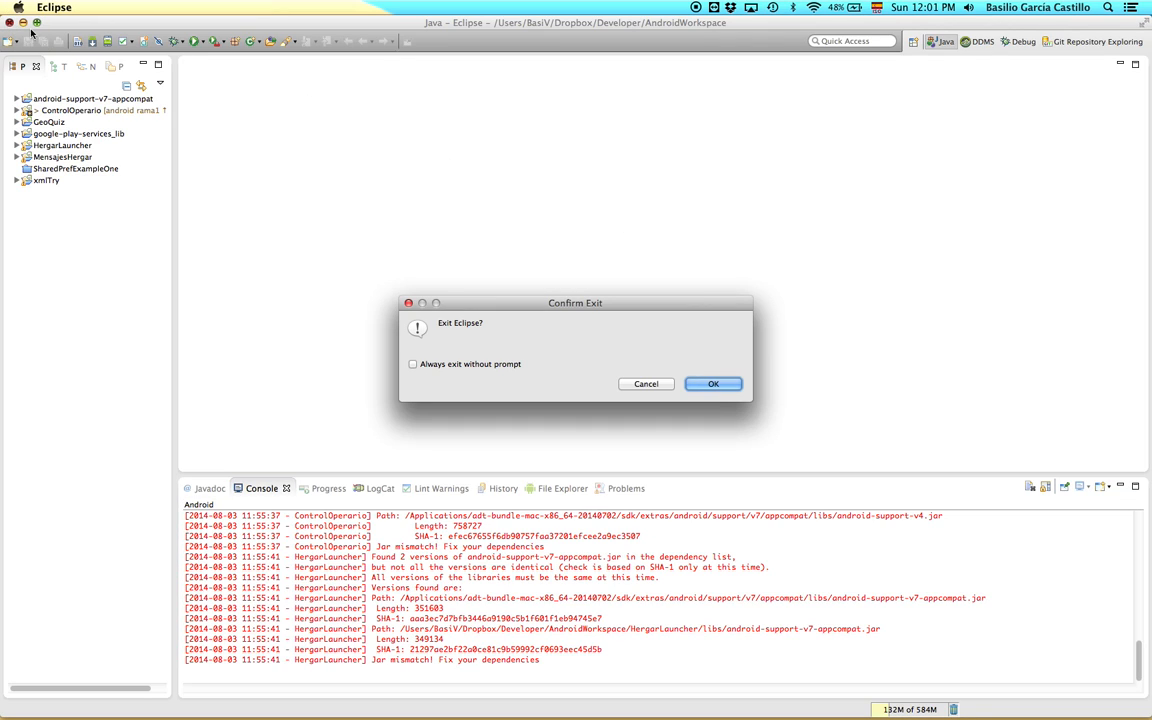
pyautogui.click(716, 385)
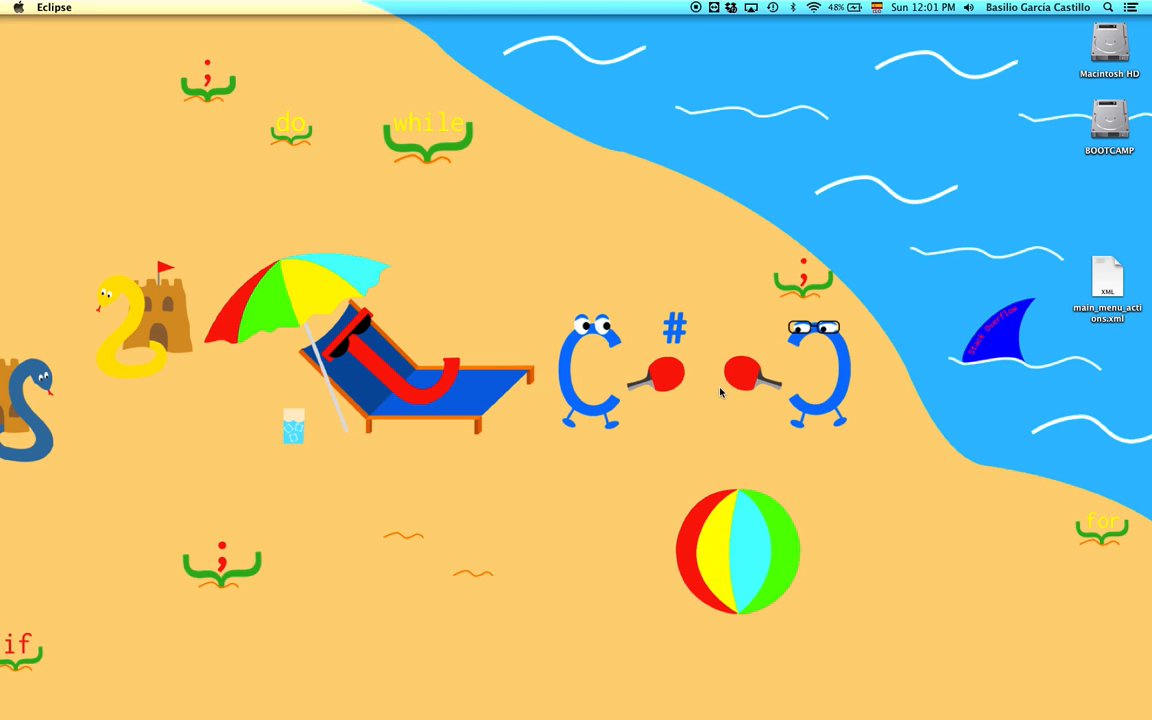